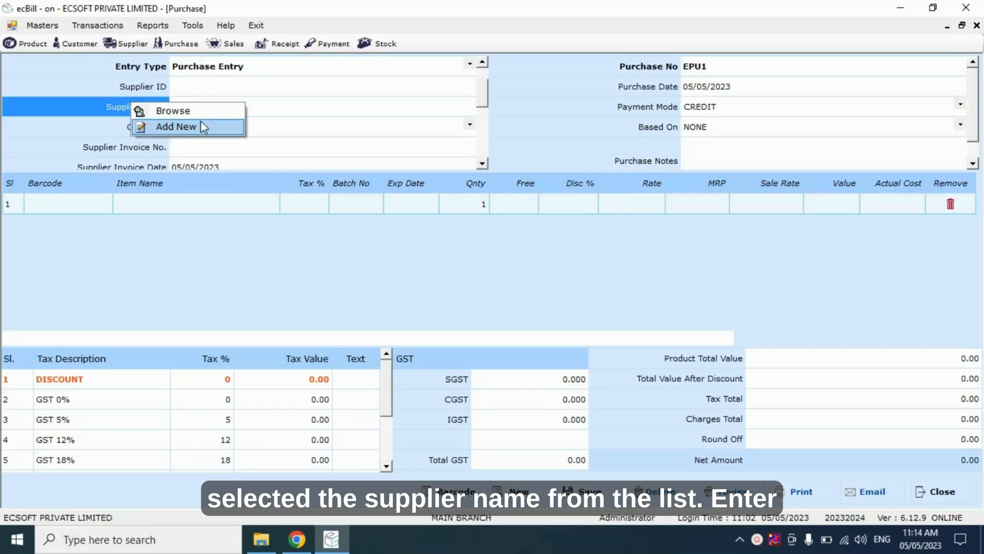
Search the suppliers for "k" and select KUMARAN AGENCY as the supplier of the purchase entry.
left_click(287, 114)
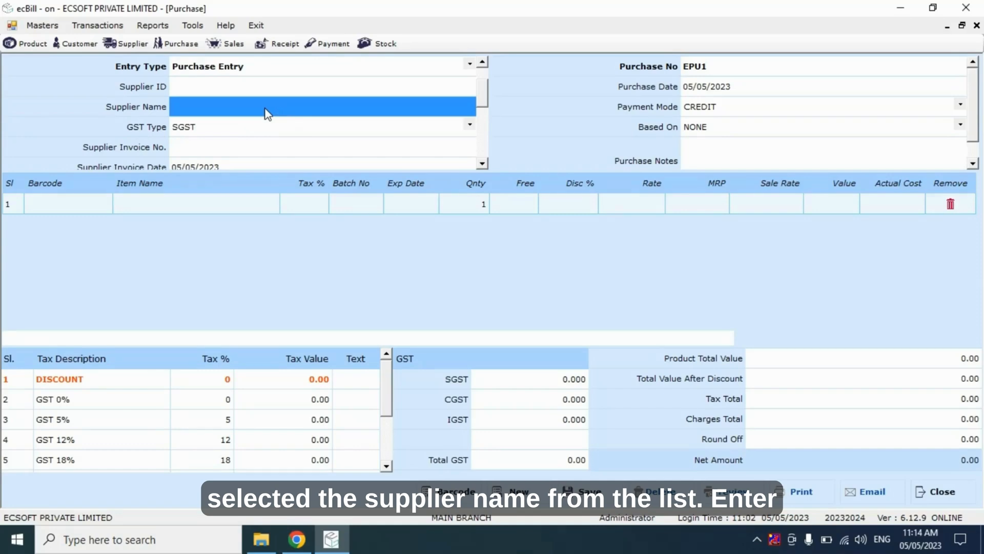
left_click(266, 113)
type("k")
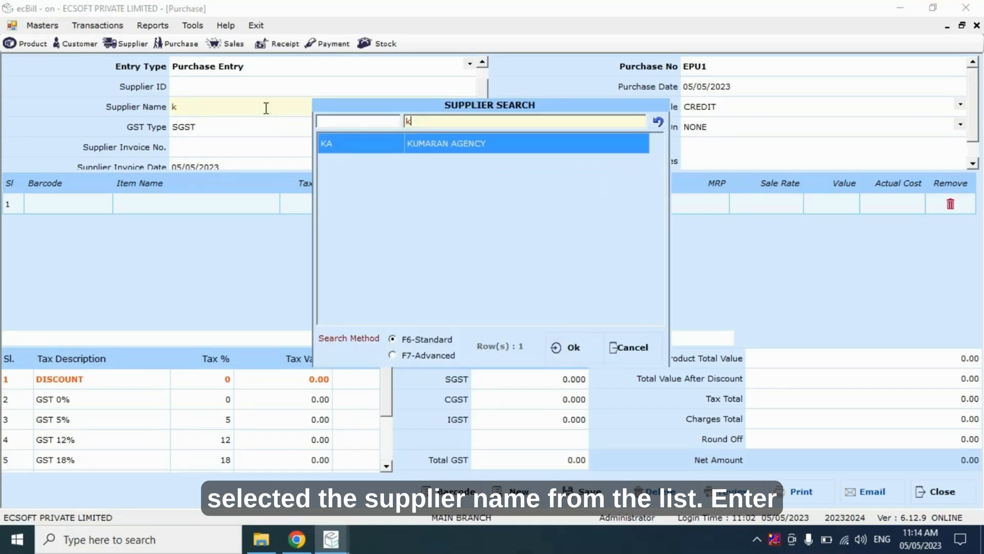
key("Return")
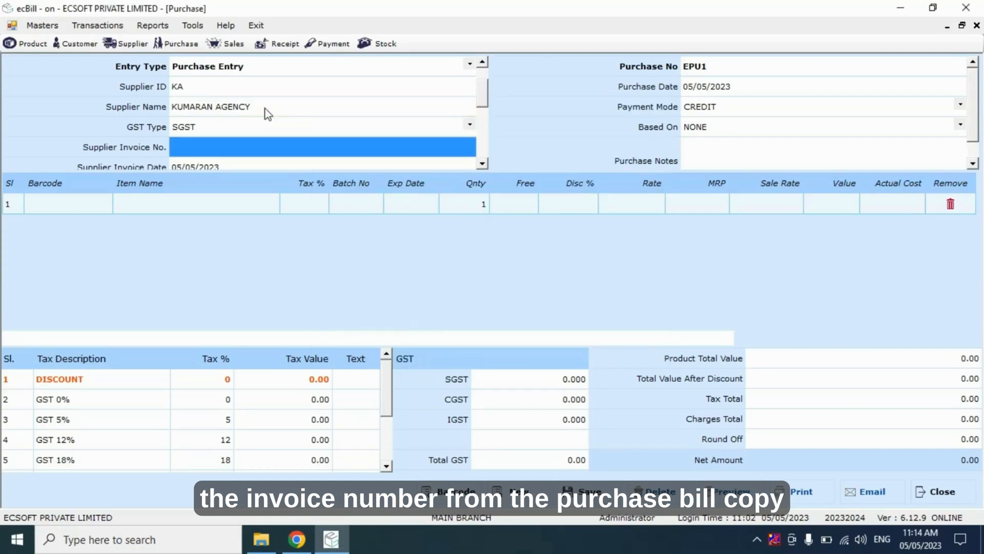
Enter KA-0345/23-24 as the supplier invoice number.
type("K")
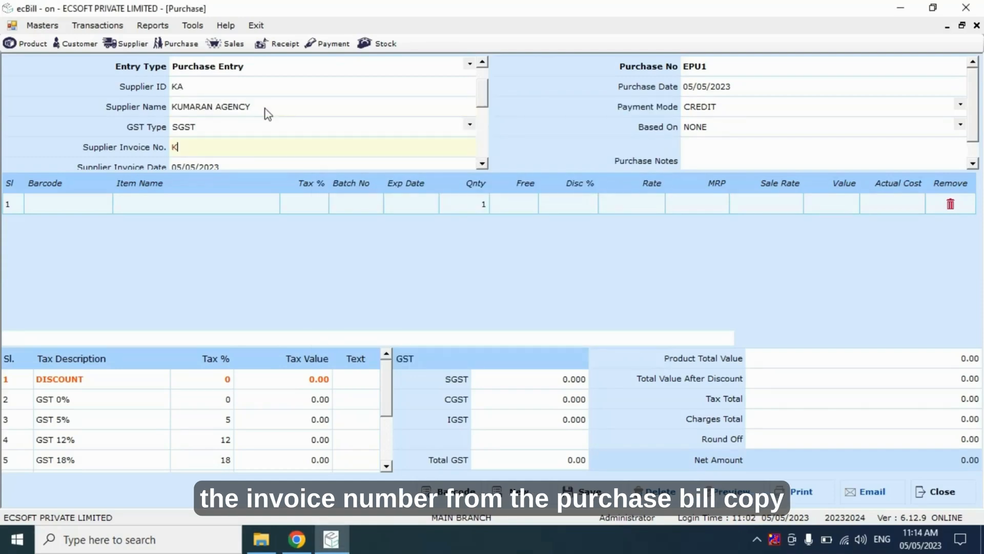
type("A-")
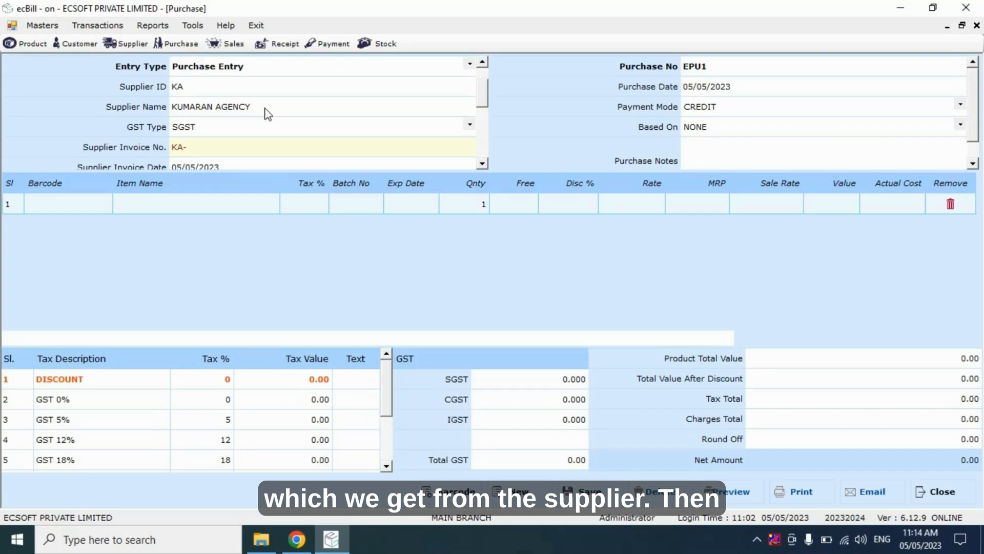
type("0")
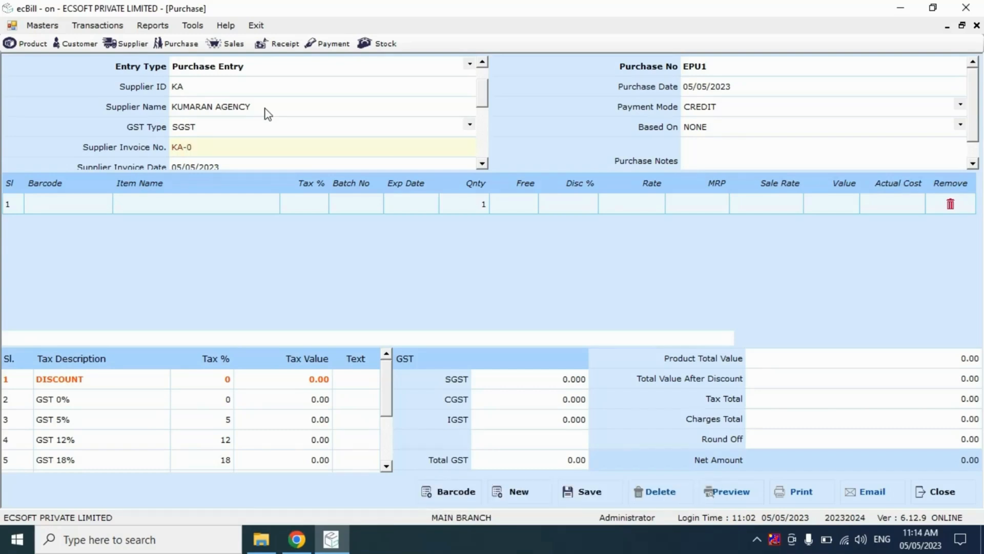
type("345/23-24")
key("Return")
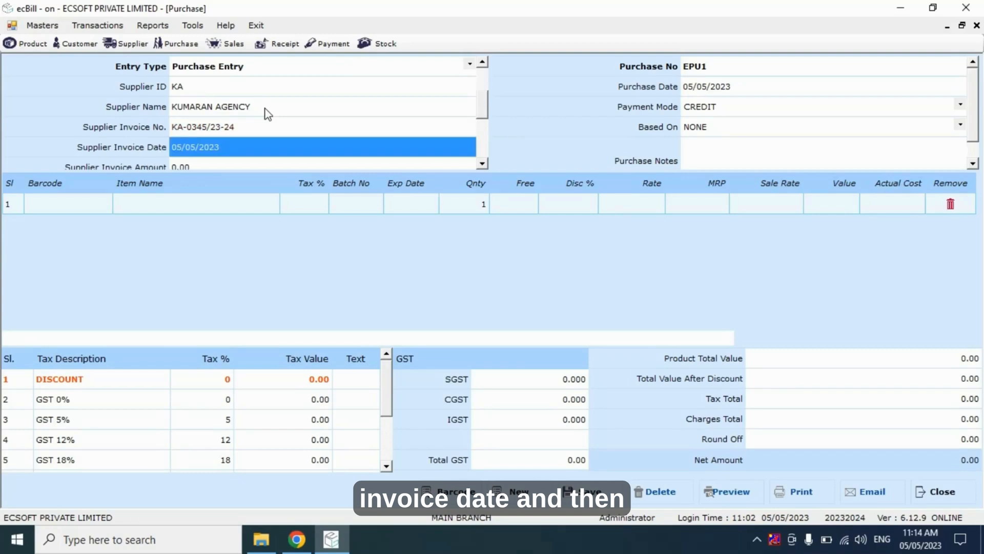
Set the supplier invoice date to 04/05/2023.
left_click(189, 149)
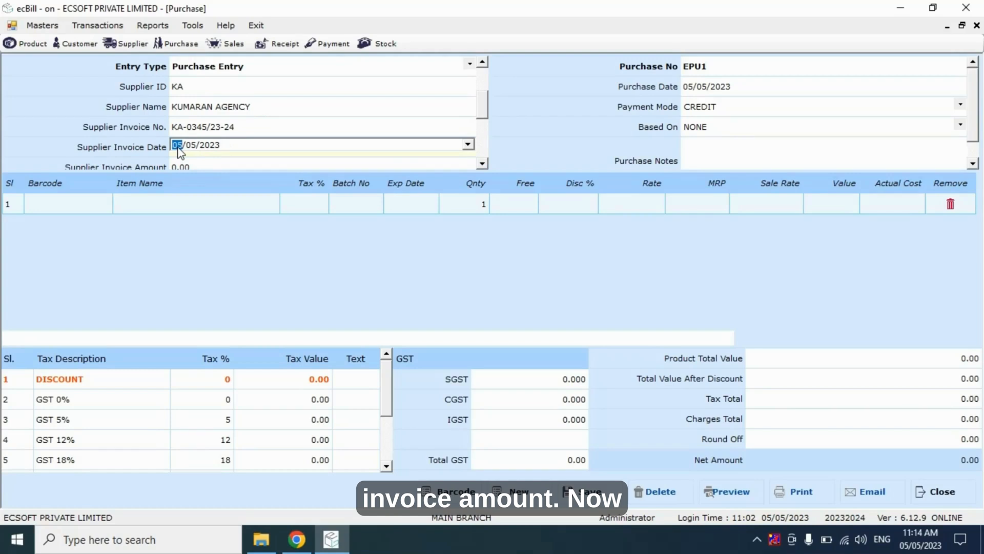
type("04")
key("Return")
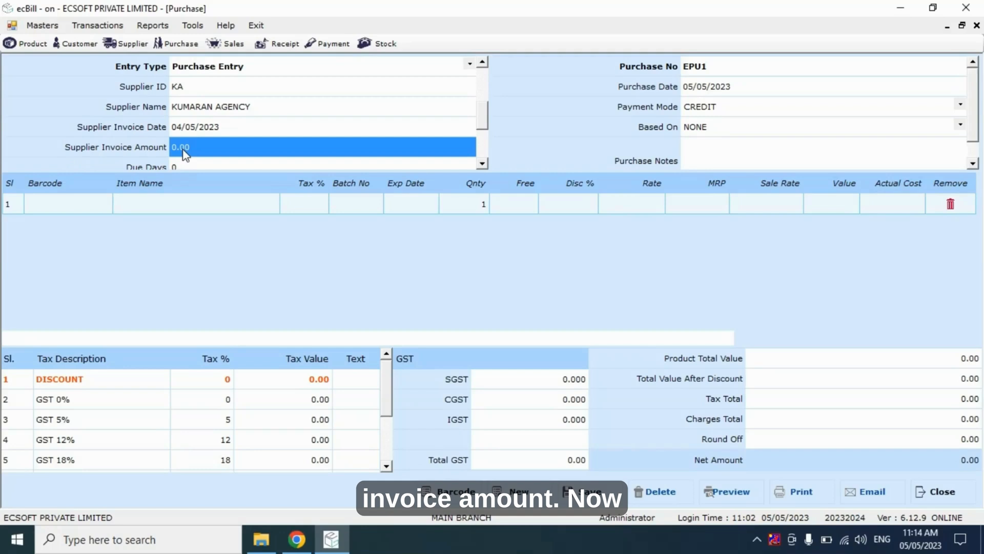
Set the supplier invoice amount to 5000 and accept the default due days, purchase type and purchase ledger.
left_click(204, 153)
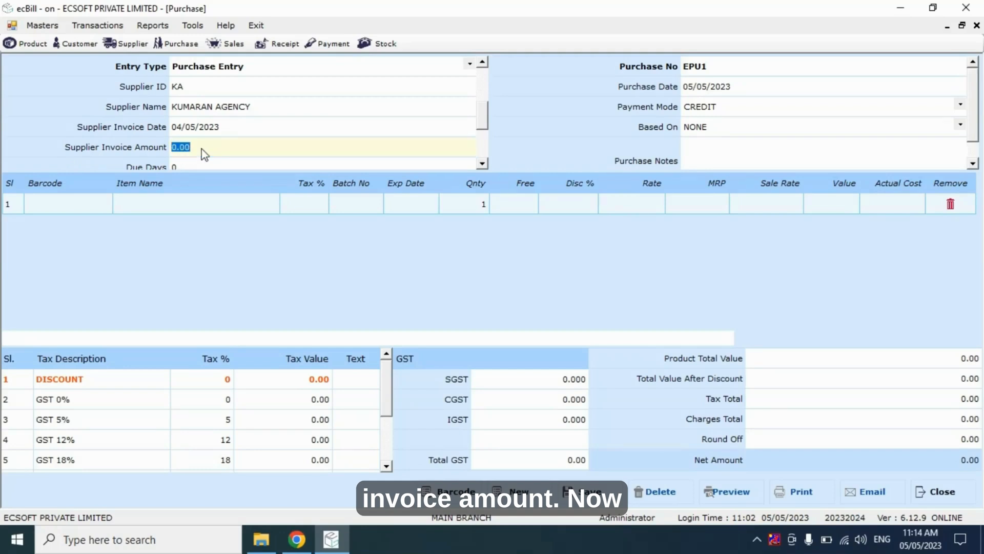
type("5000")
key("Return")
key("Return")
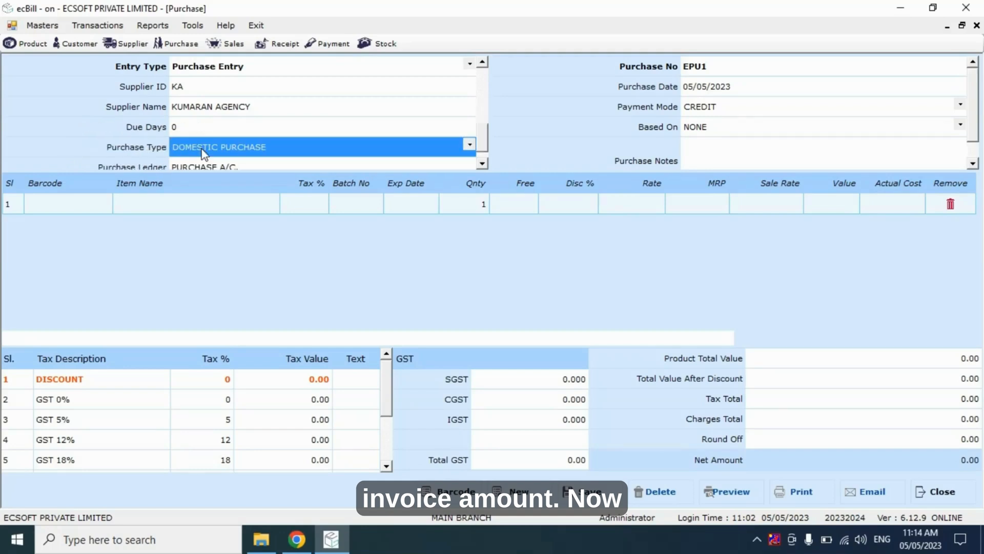
key("Return")
key("Return")
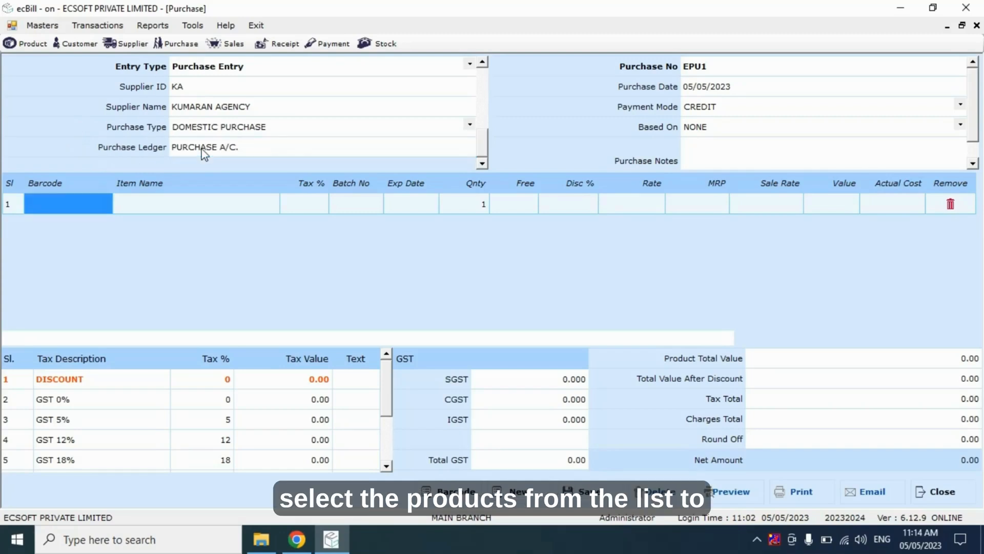
Add the product 50-50 JEERA as the first purchase item with a quantity of 12.
left_click(185, 212)
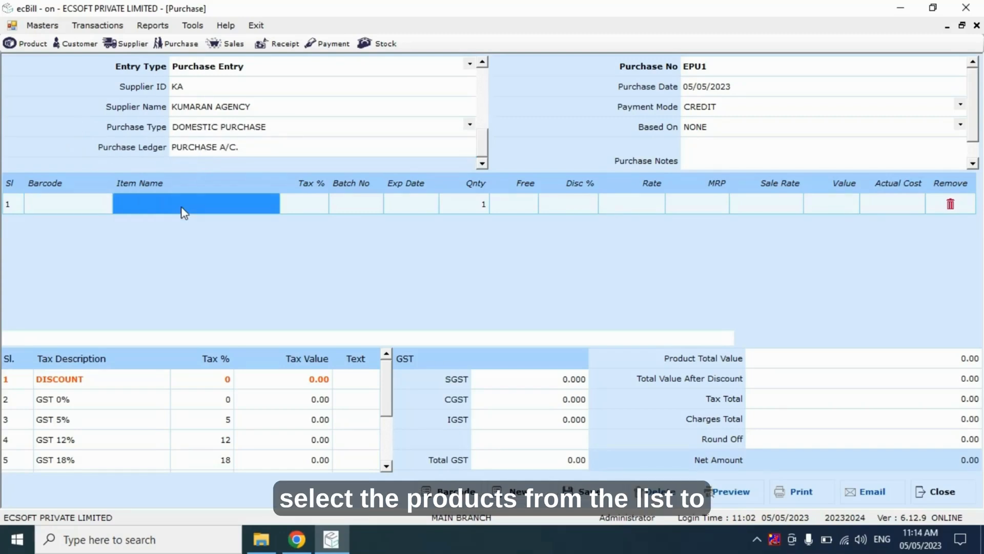
type("50")
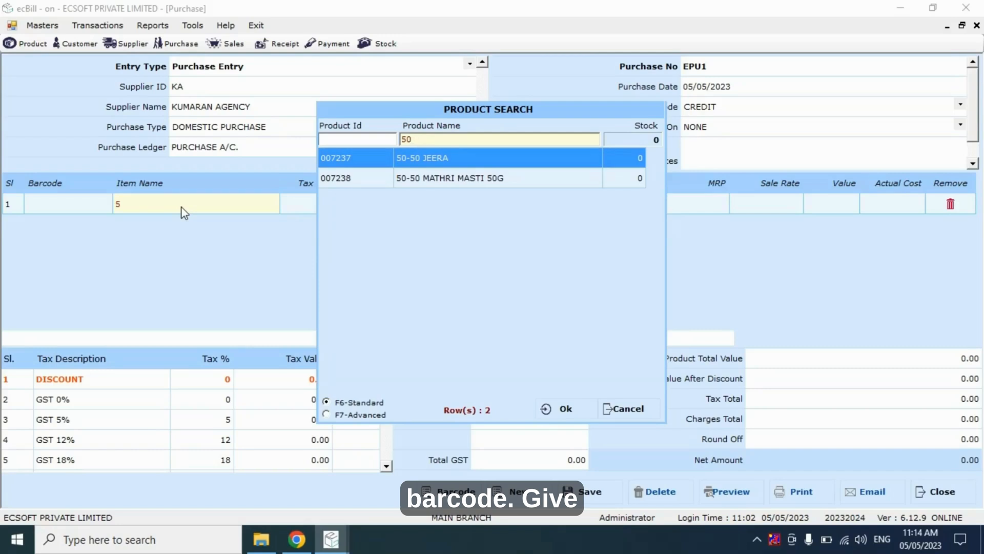
key("Return")
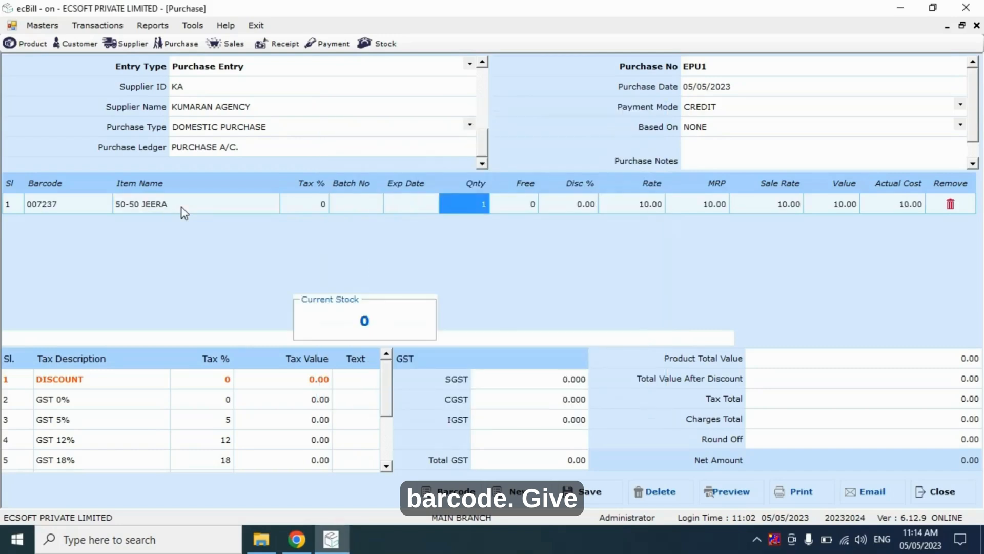
type("12")
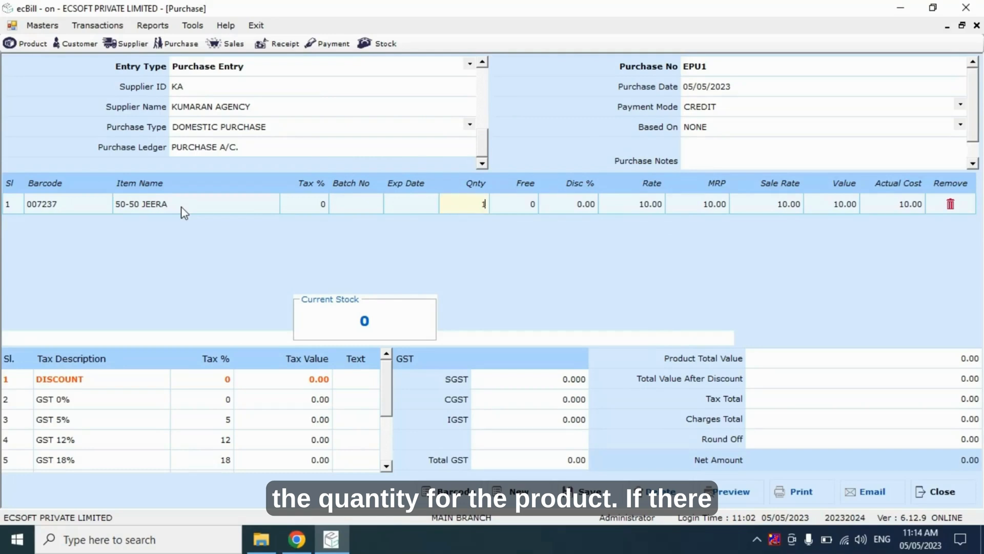
key("Return")
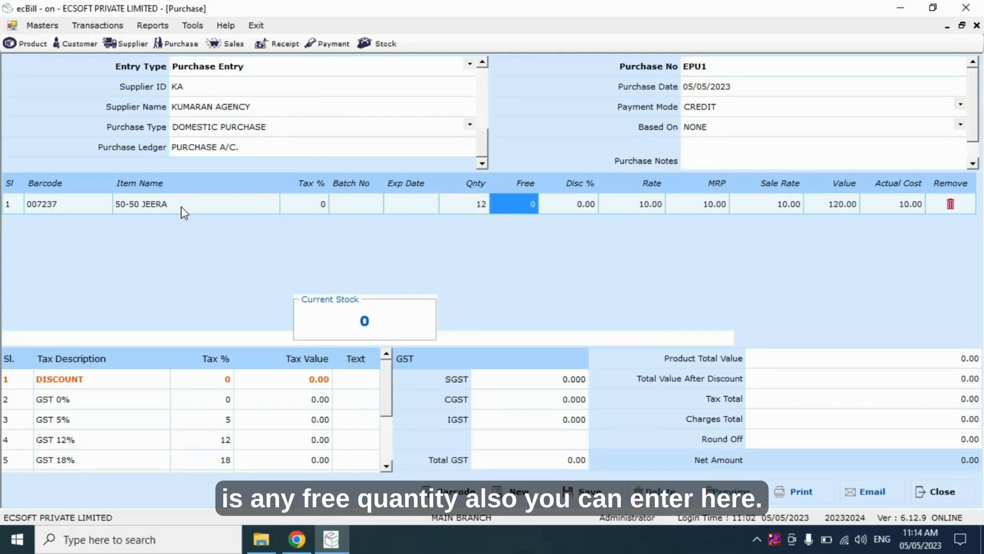
Set the rate of 50-50 JEERA to 9.10 and complete its line with the other defaults kept.
key("Return")
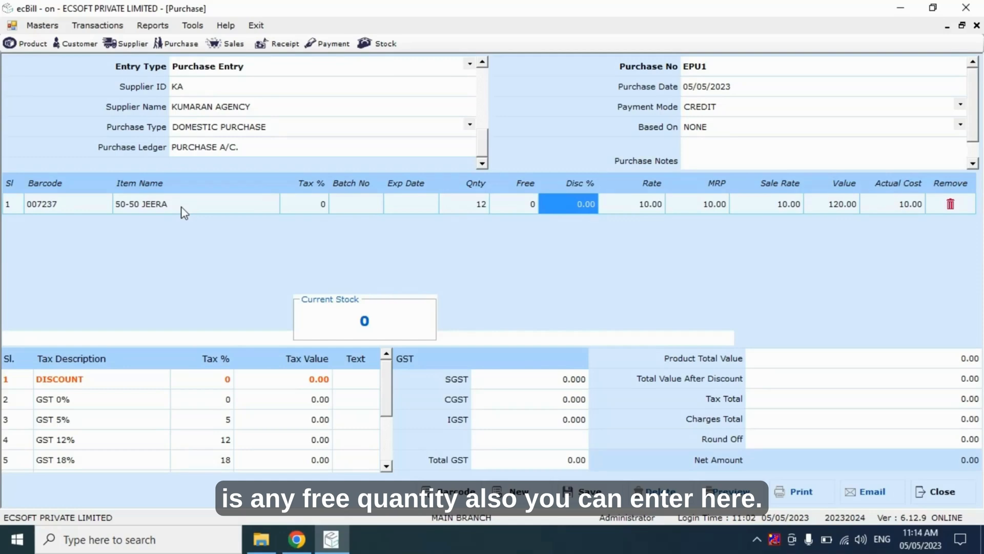
key("Return")
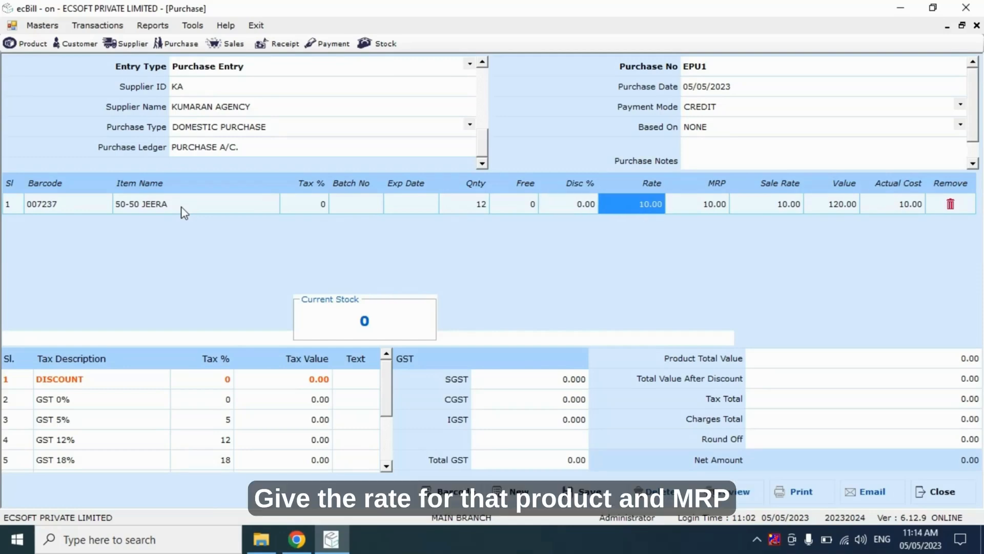
type("9.10")
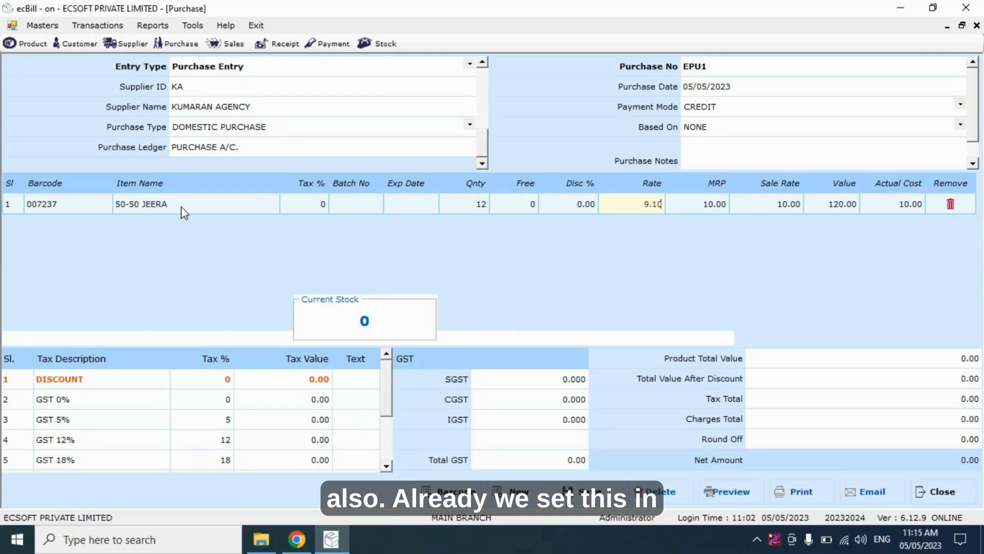
key("Return")
key("Return")
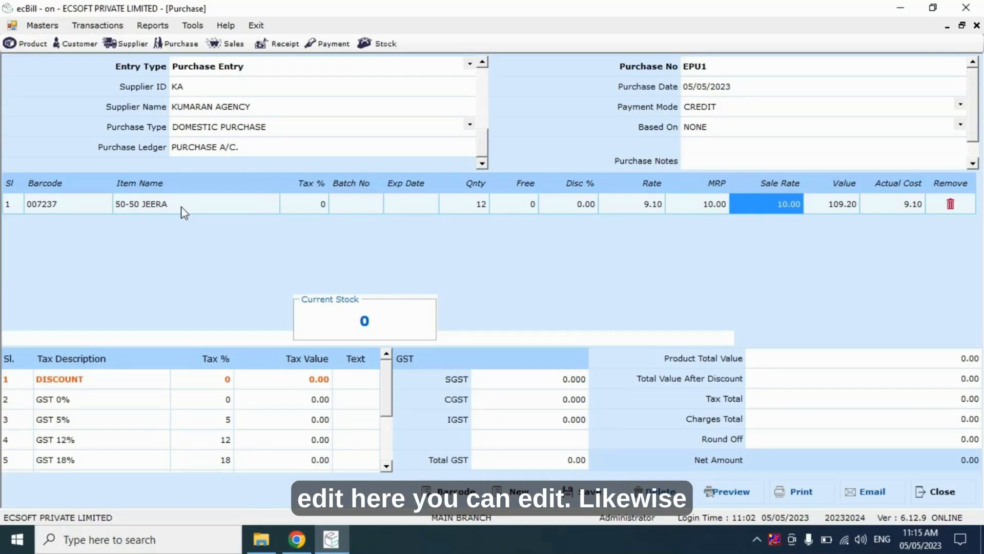
key("Return")
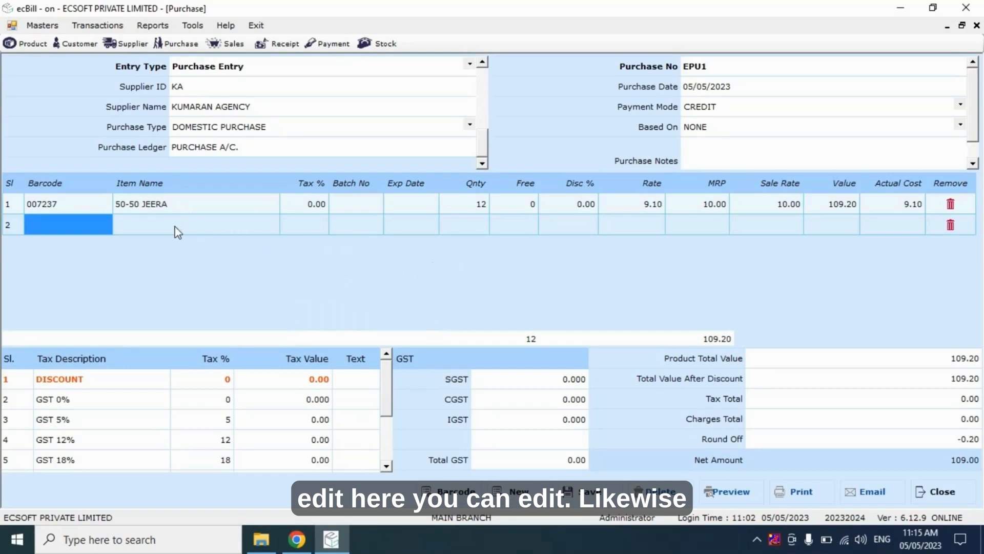
Add the product 50-50 MATHRI MASTI 50G as the second purchase item with a quantity of 10.
left_click(158, 229)
type("50")
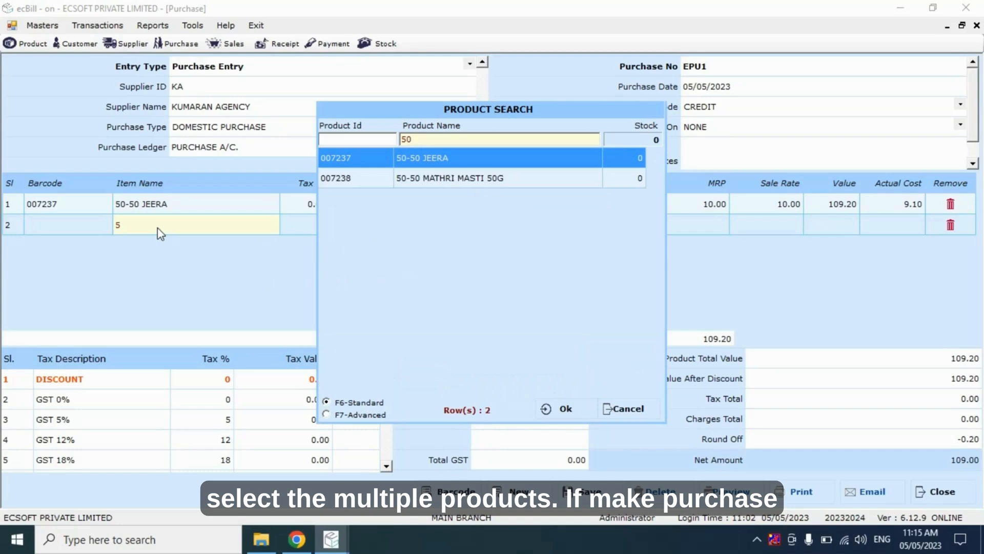
key("Down")
key("Return")
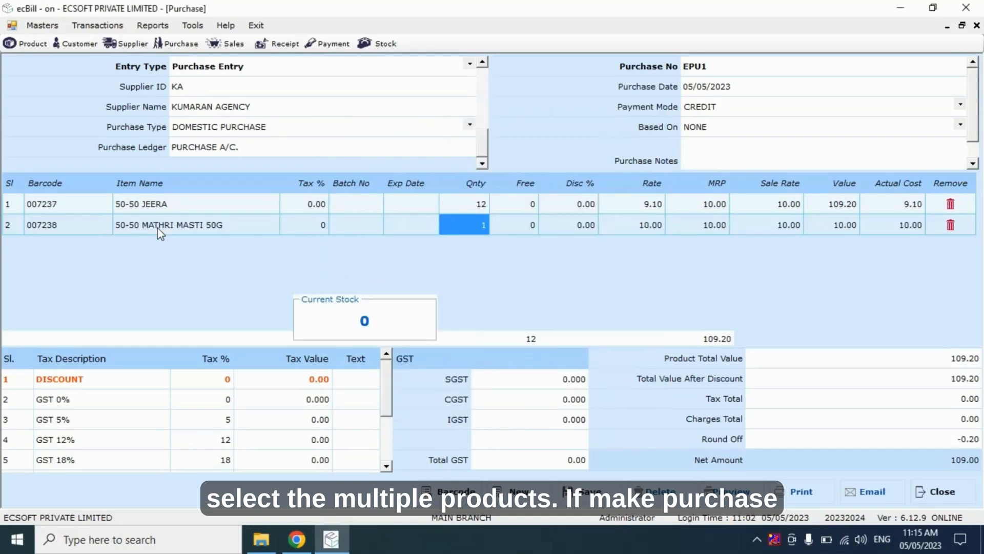
type("10")
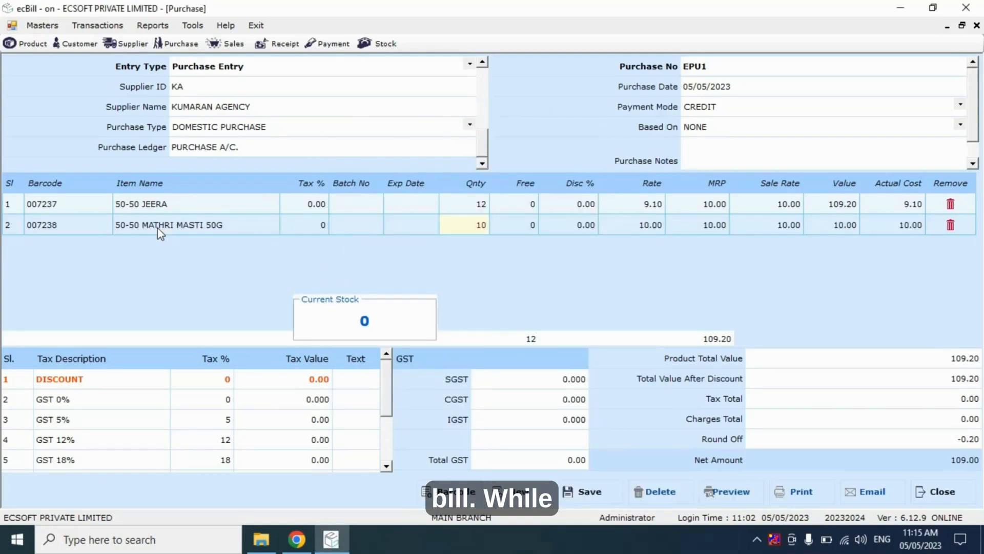
key("Return")
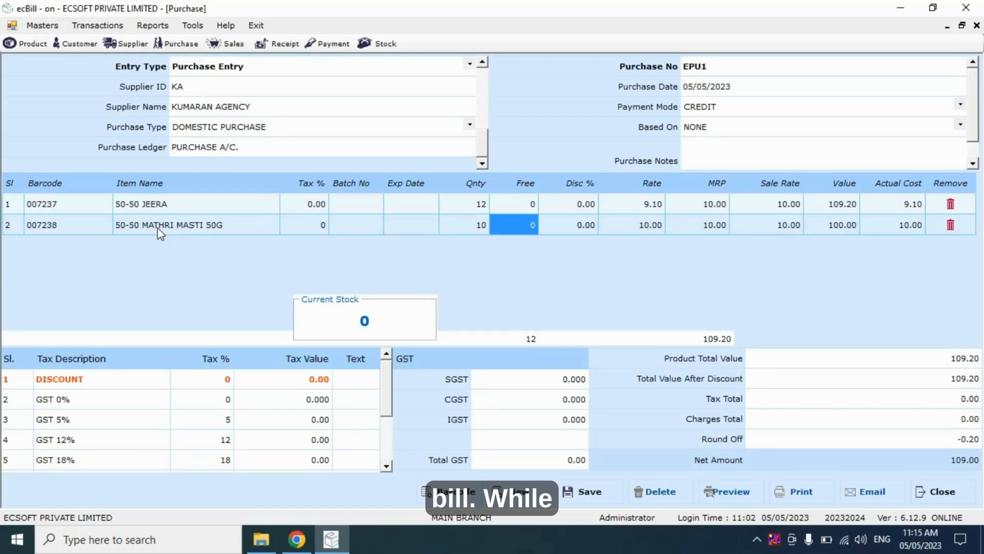
Set the rate of 50-50 MATHRI MASTI 50G to 9.10 and complete its line with the other defaults kept.
key("Return")
key("Return")
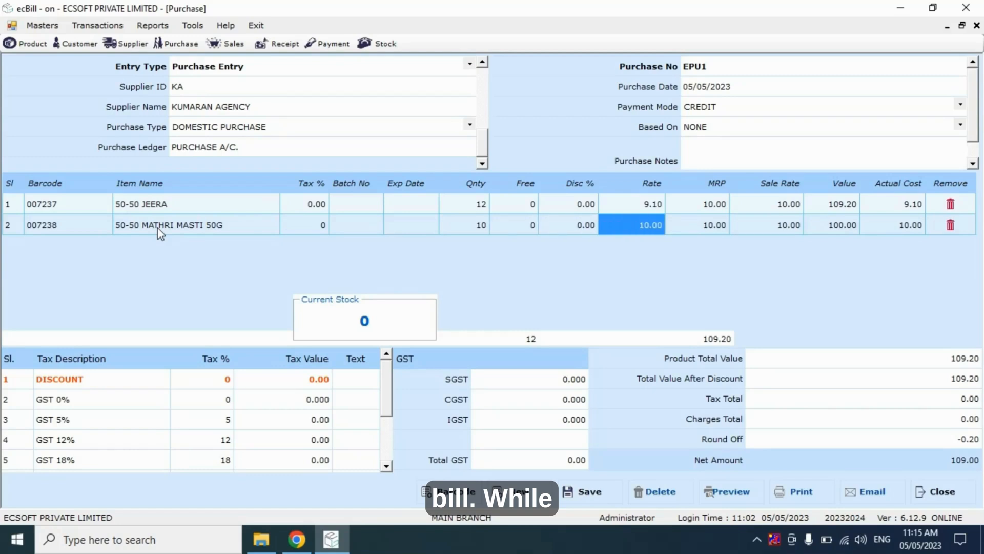
type("9.10")
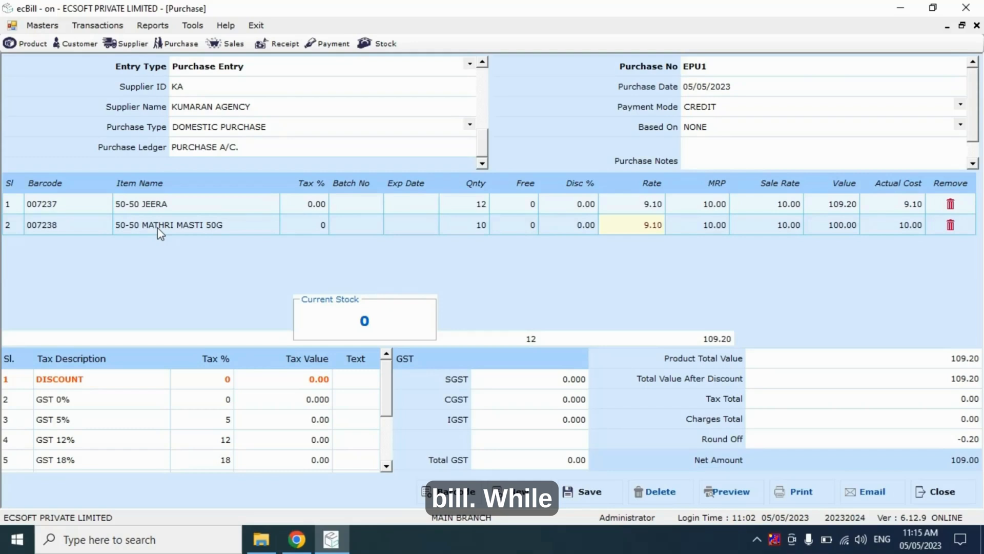
key("Return")
key("Return")
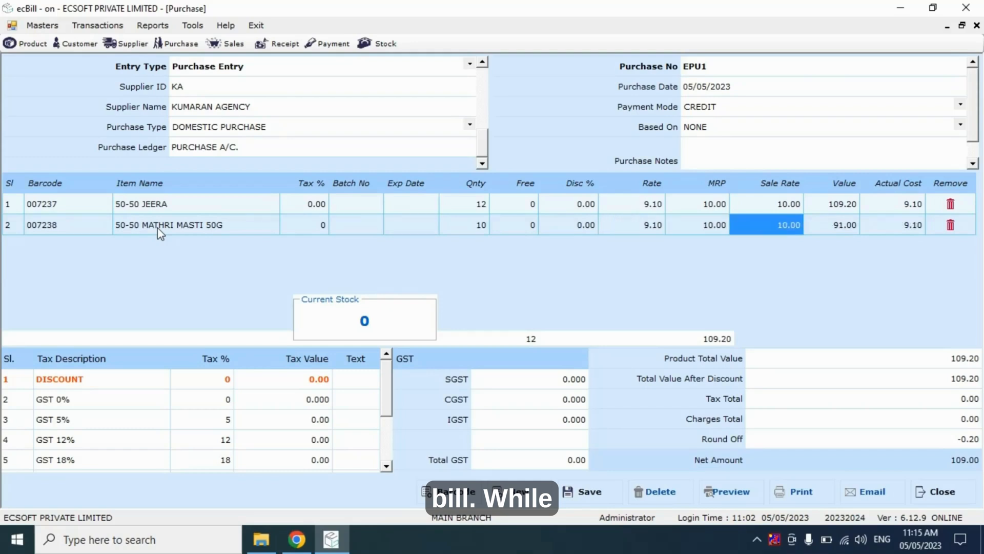
key("Return")
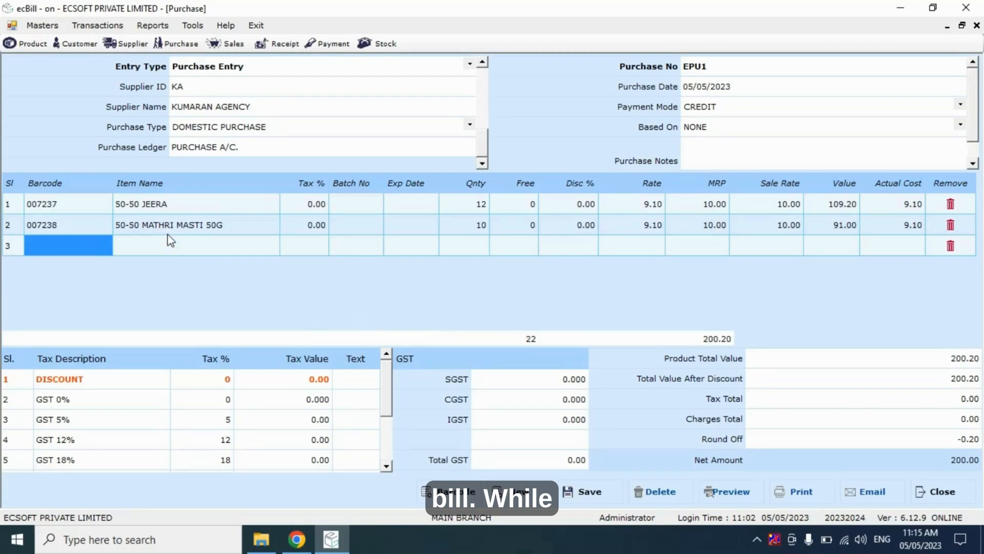
Add the product GOOD DAY CHUNKIES 100G as the third purchase item with a quantity of 15, keeping its other defaults.
left_click(179, 251)
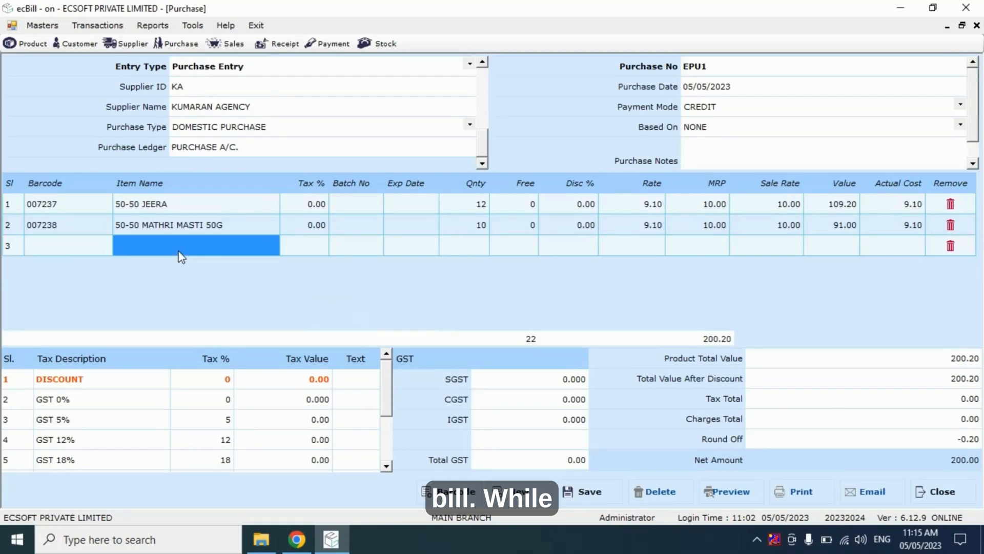
type("goo")
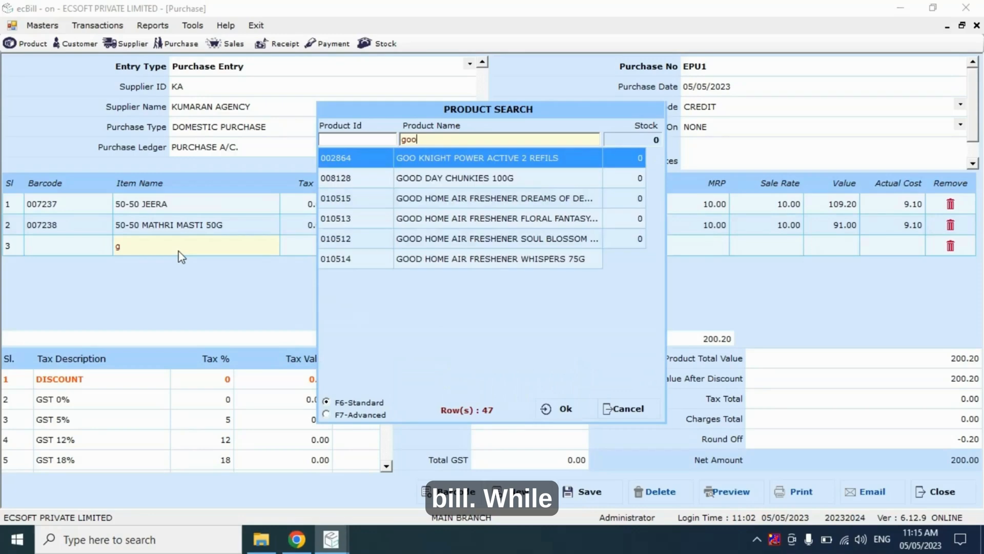
key("Down")
key("Return")
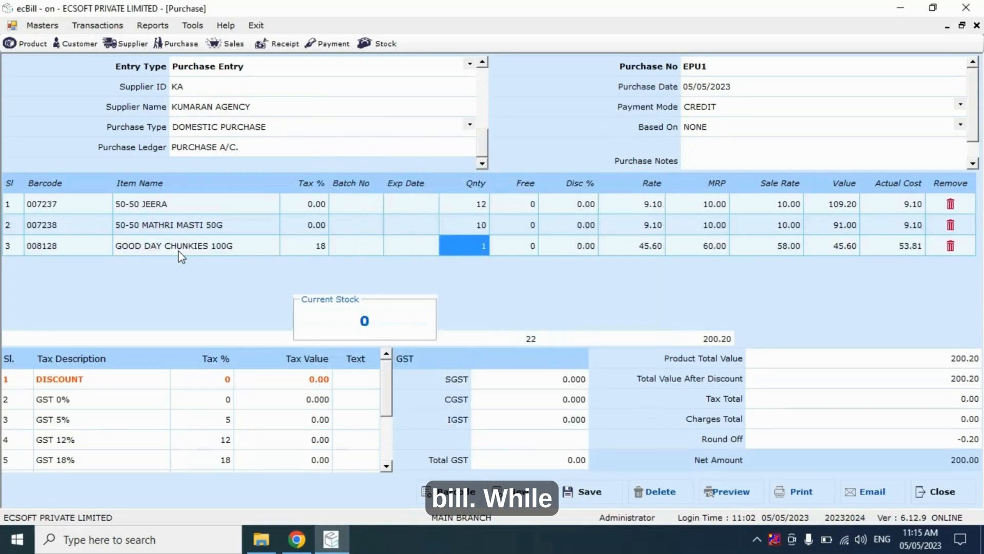
type("15")
key("Return")
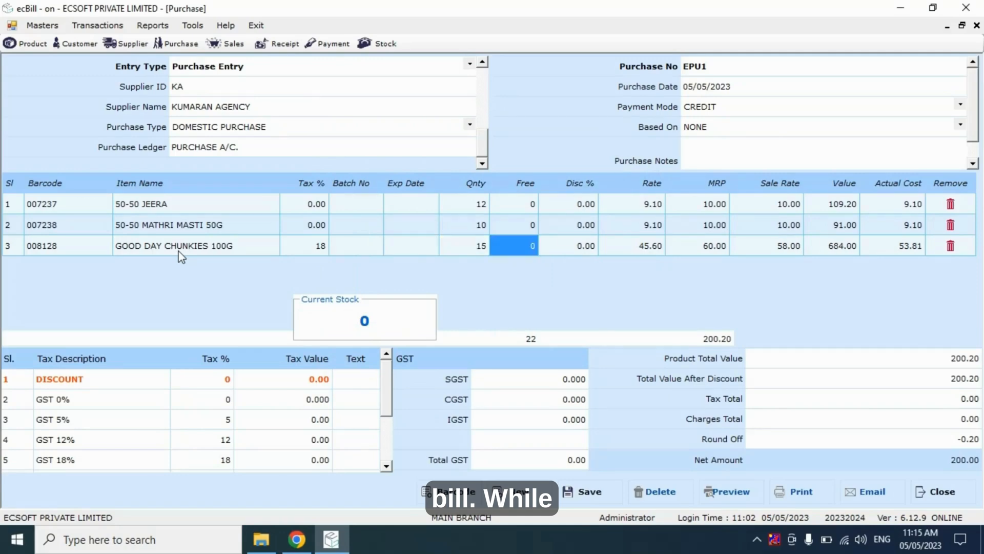
key("Return")
key("Return")
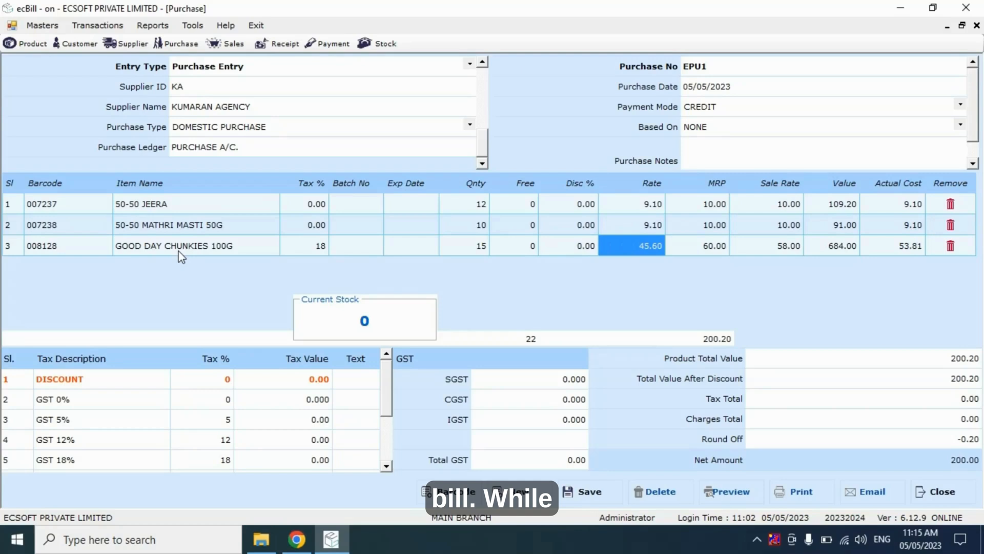
key("Return")
key("Return")
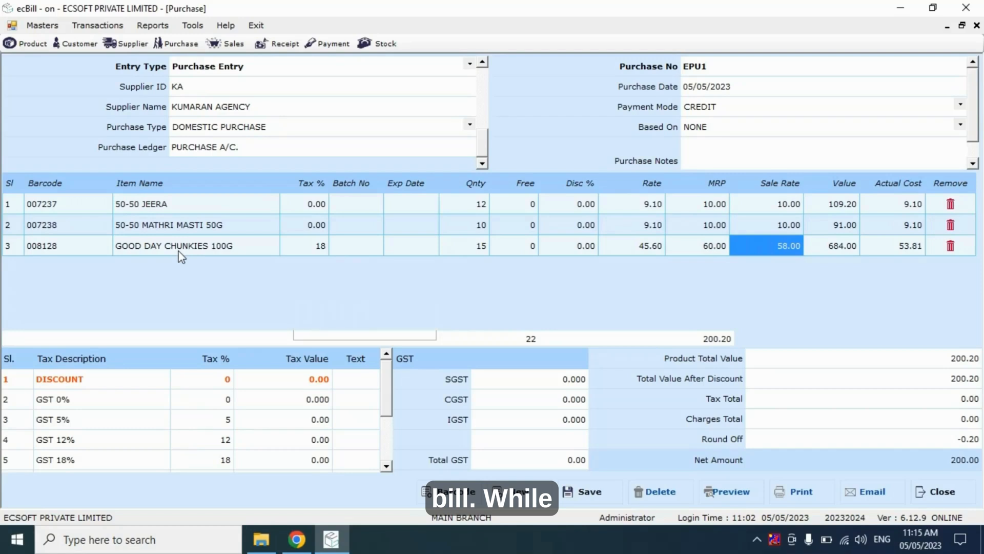
key("Return")
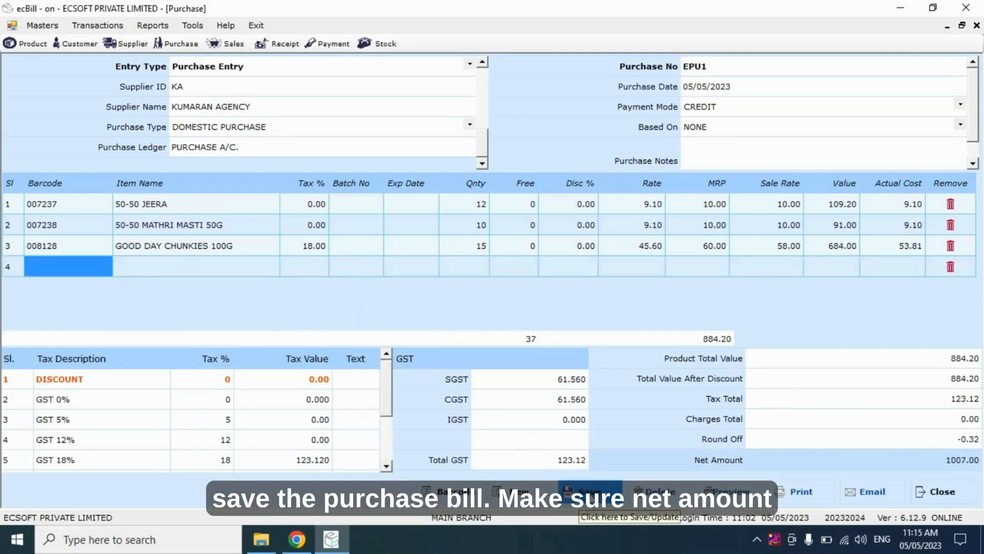
Set the supplier invoice amount to 1007 to match the net amount and save the purchase bill.
left_click(588, 492)
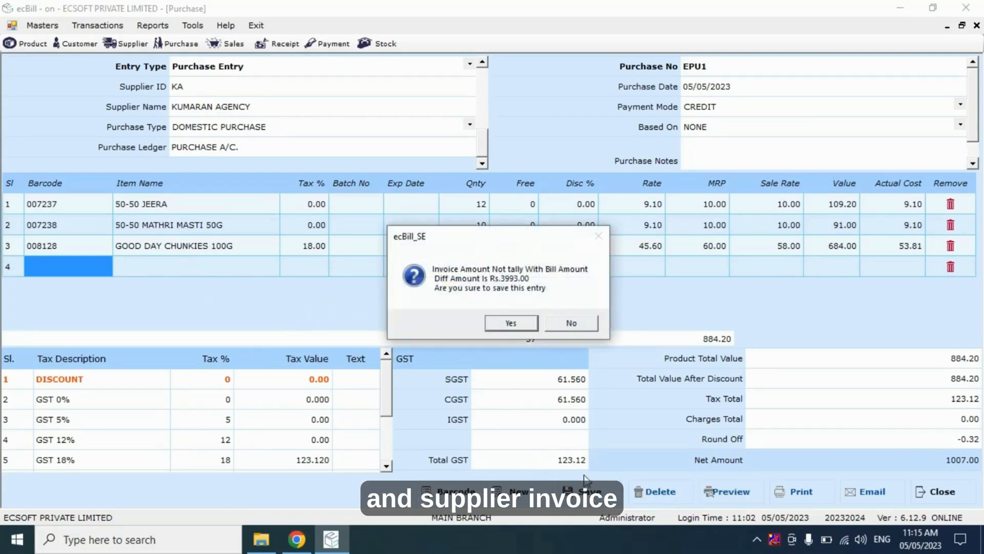
left_click(569, 323)
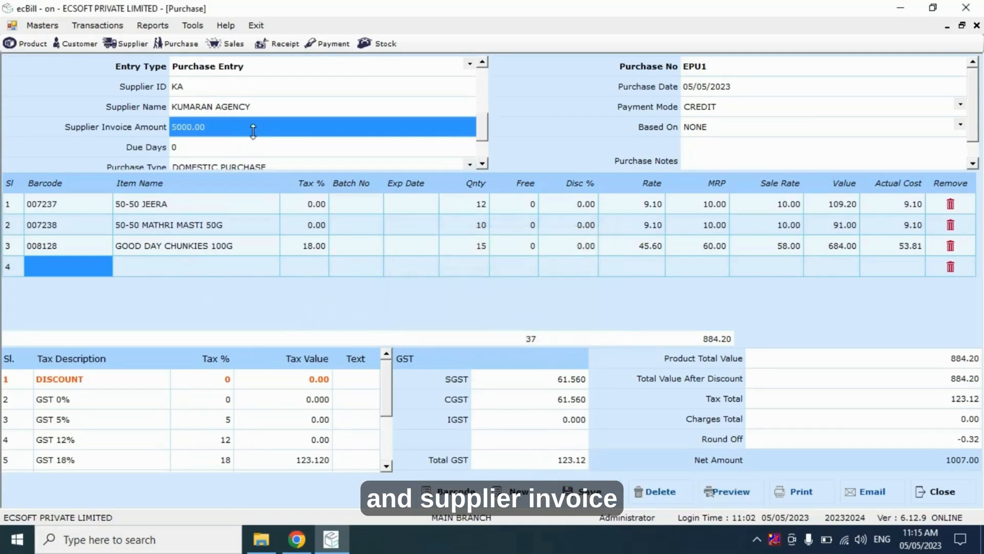
type("1007")
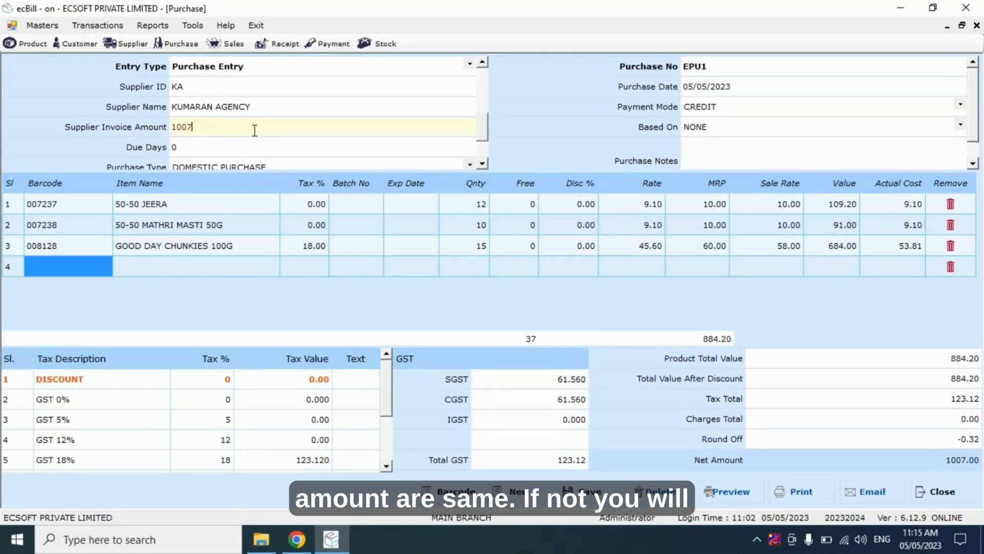
key("Return")
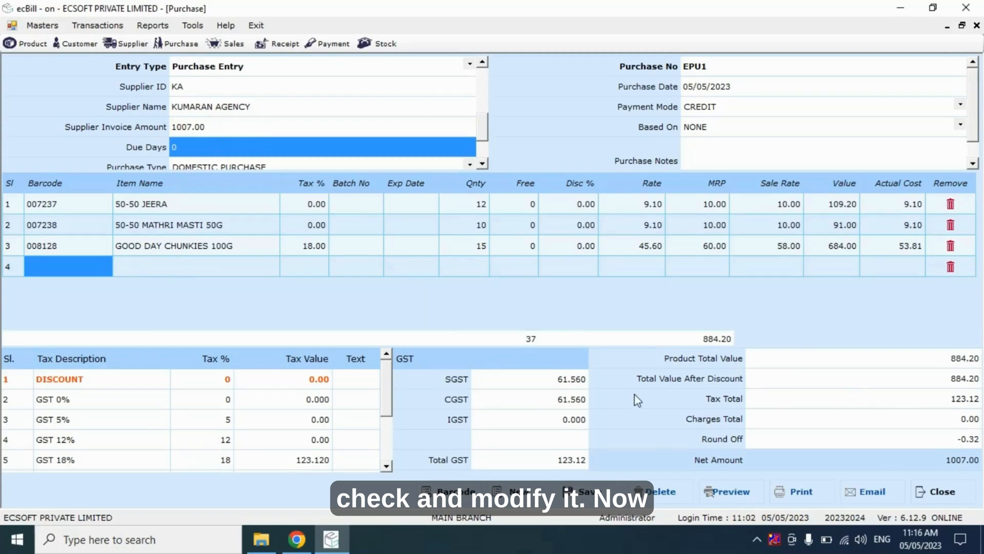
left_click(583, 496)
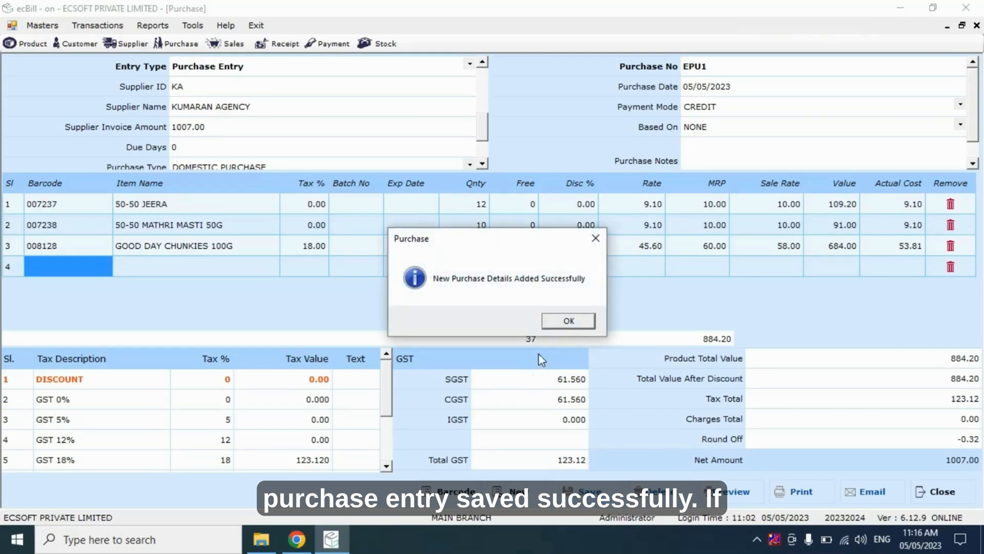
left_click(567, 322)
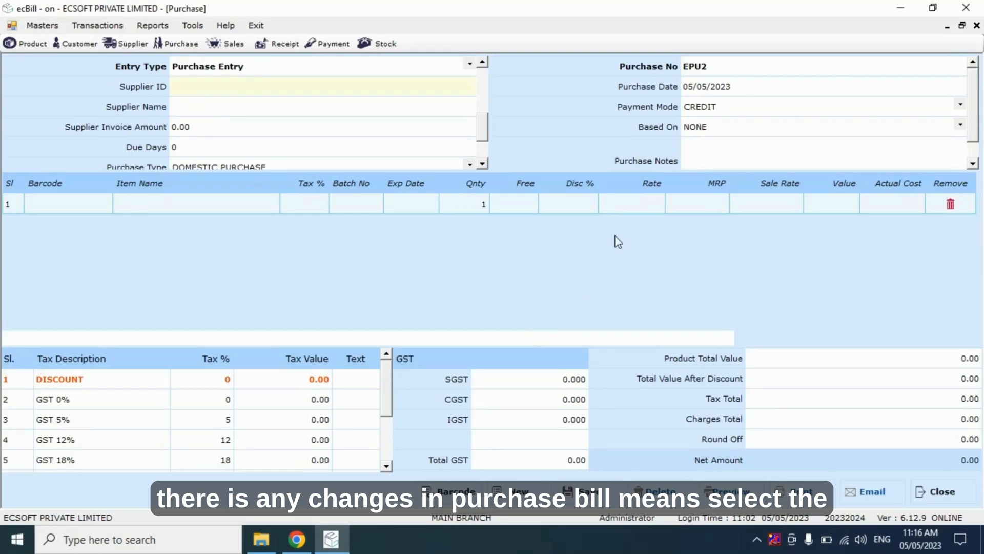
right_click(666, 70)
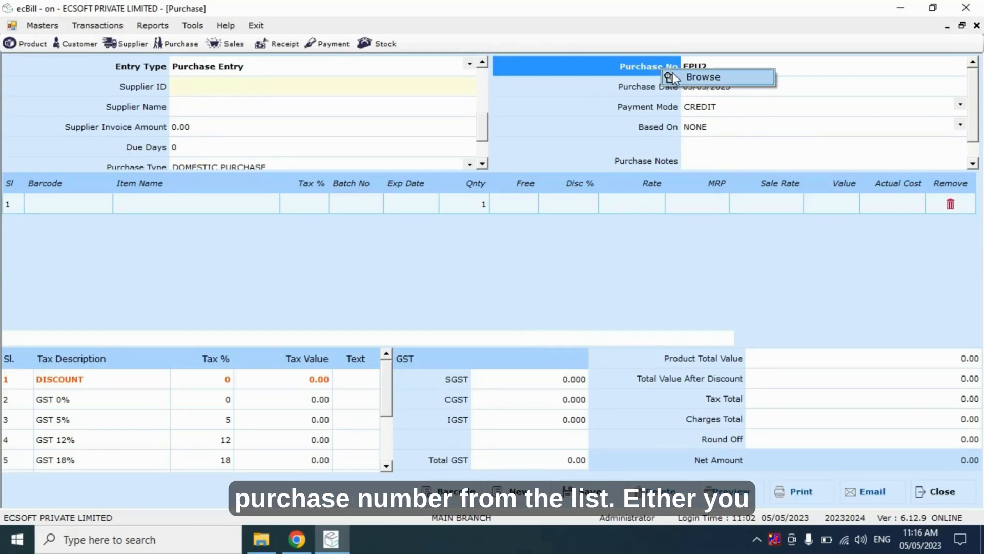
left_click(674, 77)
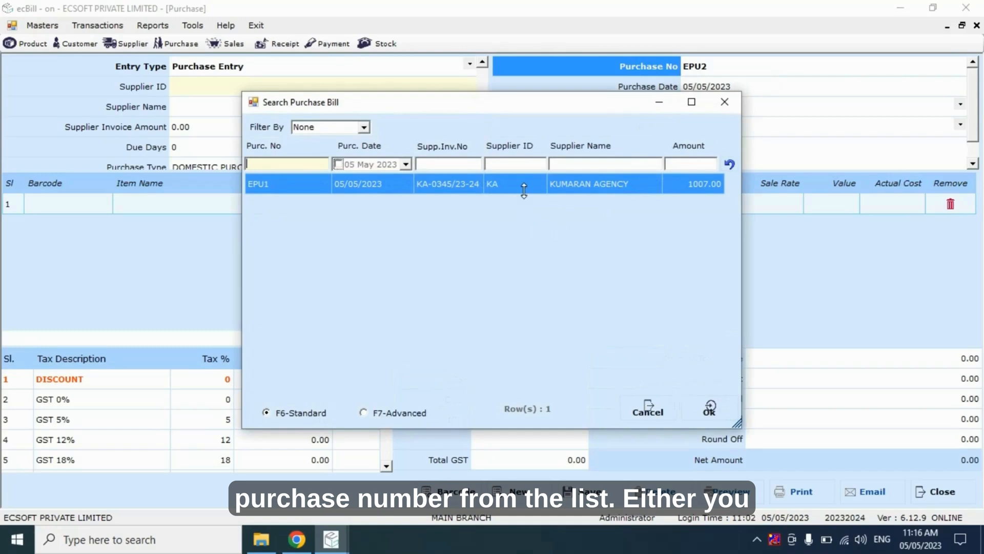
key("Escape")
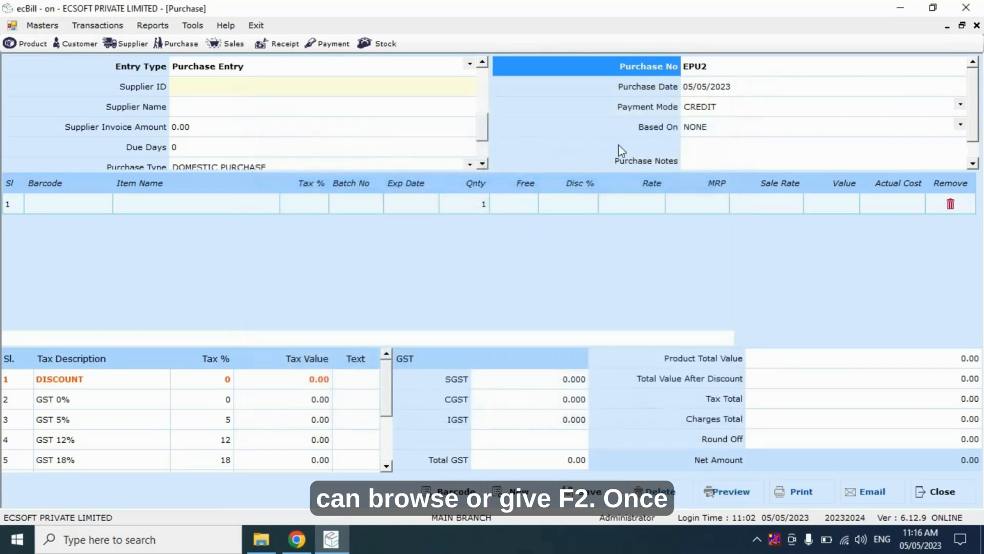
Find the saved KUMARAN AGENCY purchase bill by its purchase number and open it for editing.
left_click(711, 72)
key("F2")
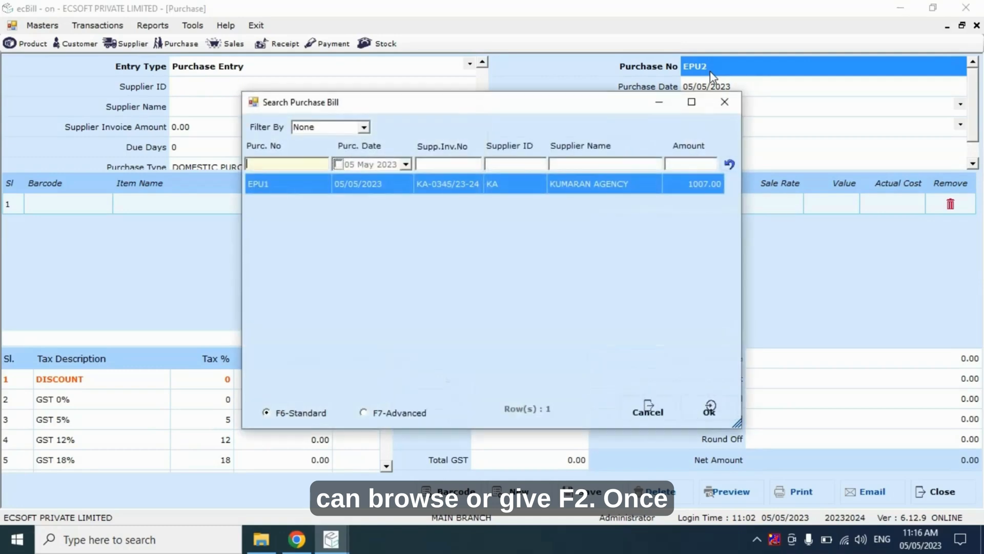
double_click(508, 195)
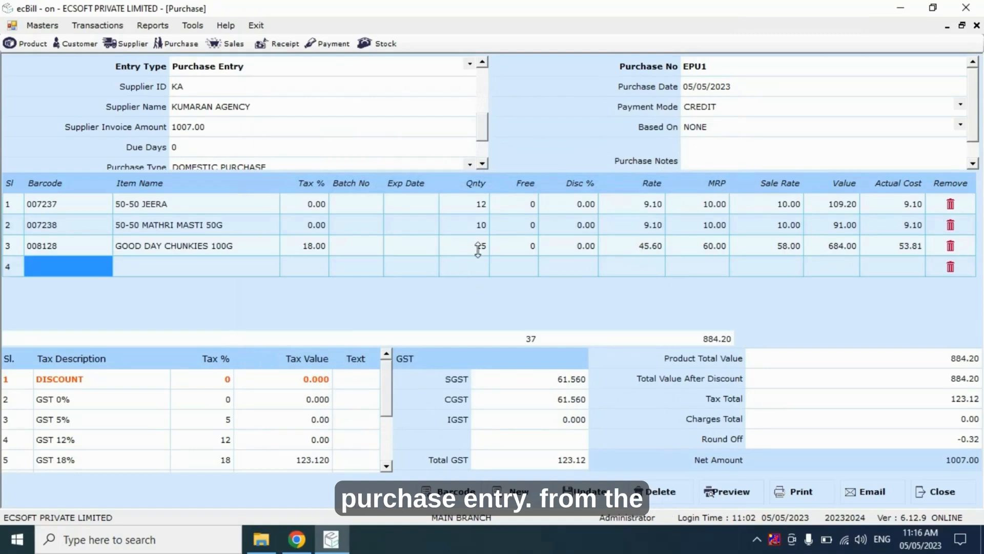
Set the quantity of 50-50 MATHRI MASTI 50G to 12 and complete its line with the other values kept.
left_click(479, 226)
type("12")
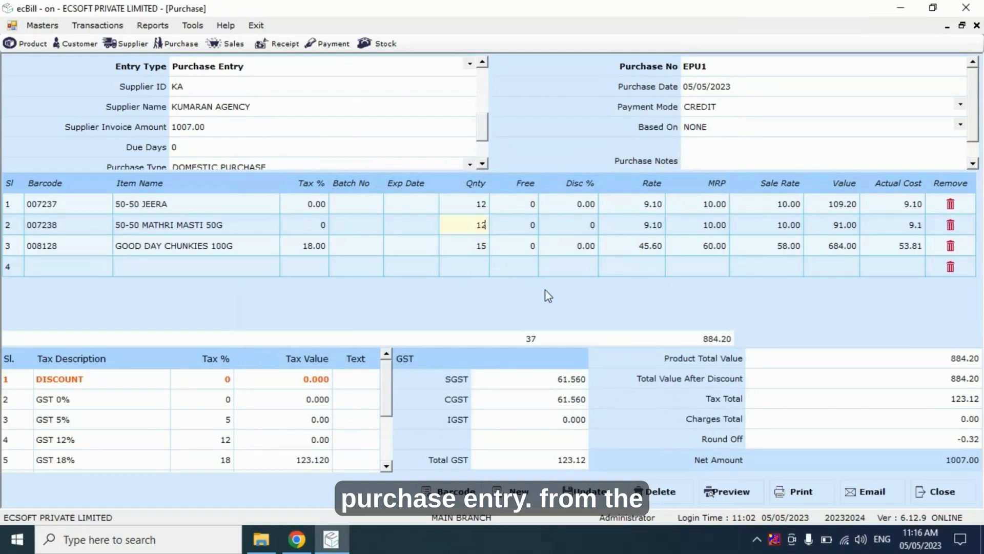
key("Return")
key("Return")
key("Return")
key("Return")
key("Return")
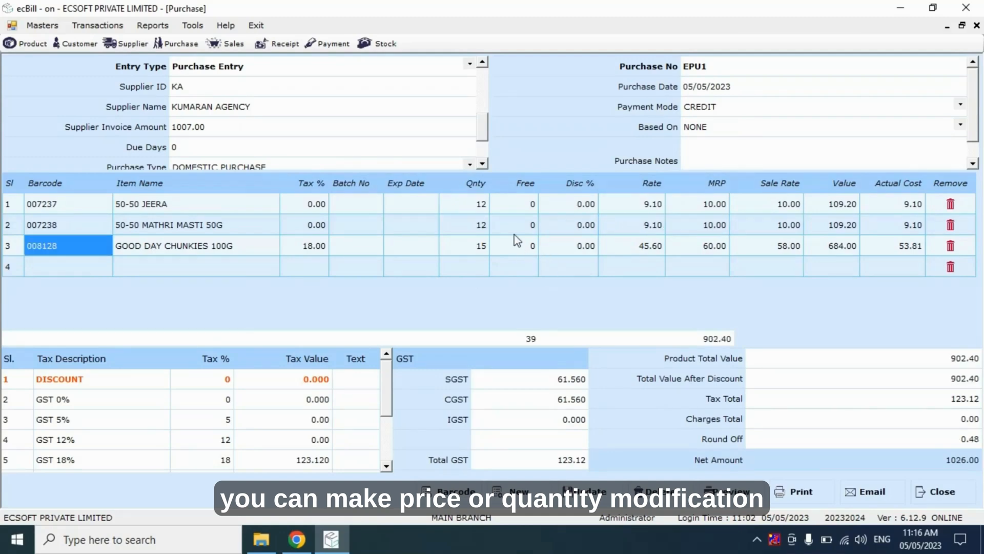
Set the quantity of GOOD DAY CHUNKIES 100G to 12 and complete its line with the other values kept.
left_click(482, 246)
type("12")
key("Return")
key("Return")
key("Return")
key("Return")
key("Return")
key("Return")
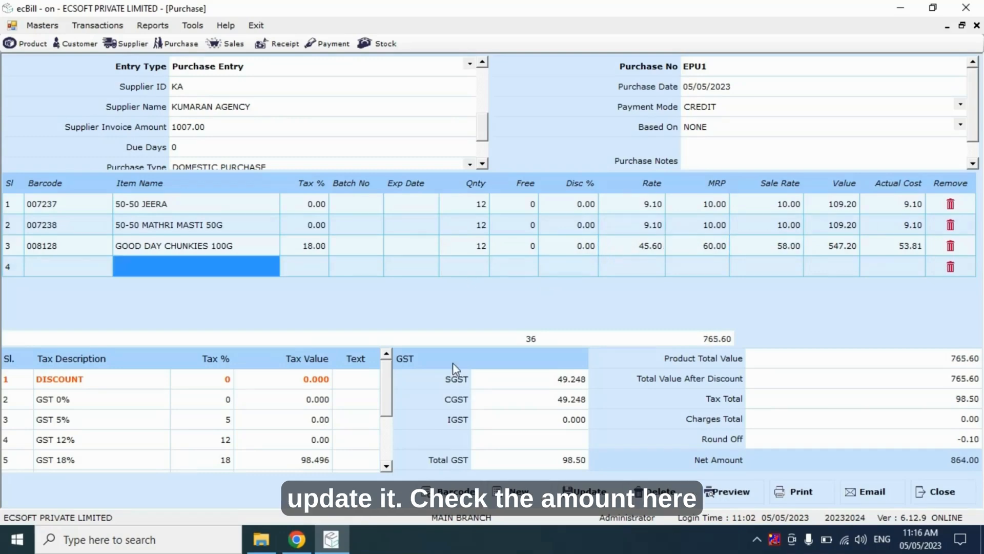
Update the purchase bill despite the invoice amount difference and apply all item rates to the master rates.
left_click(584, 491)
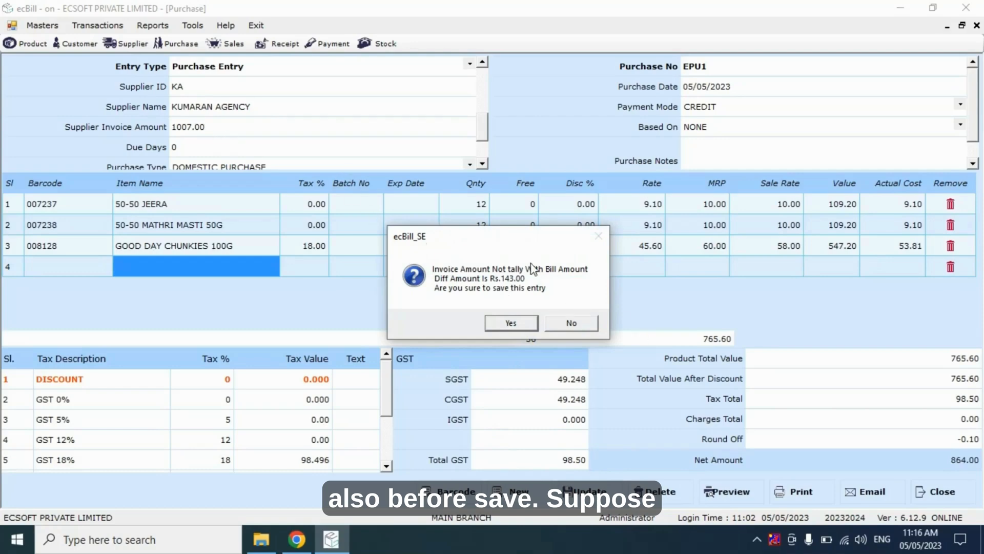
left_click(513, 323)
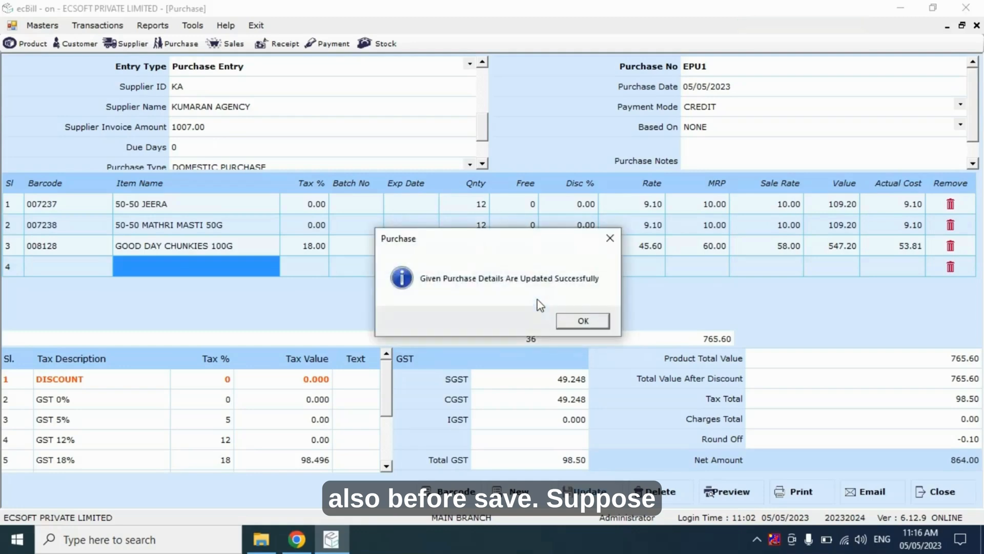
left_click(590, 322)
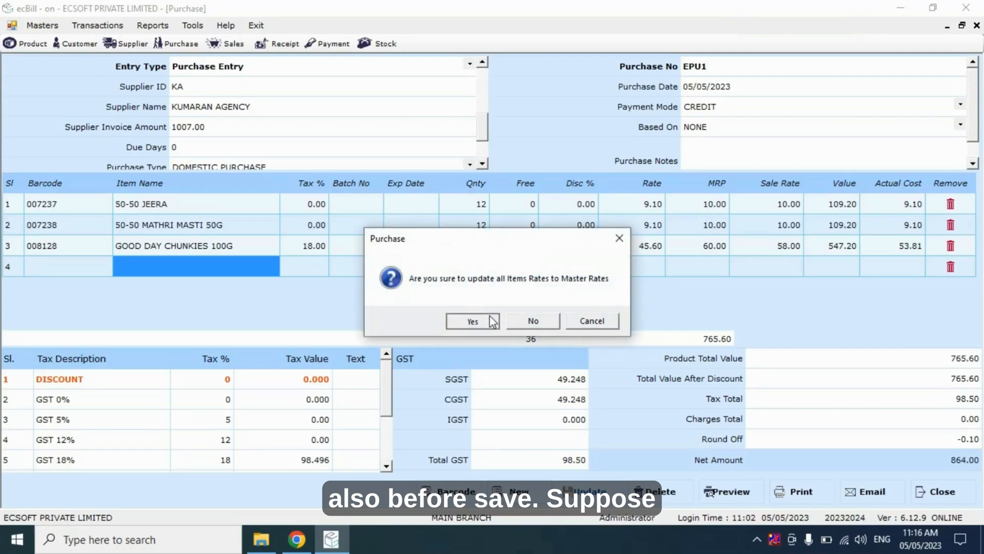
left_click(491, 319)
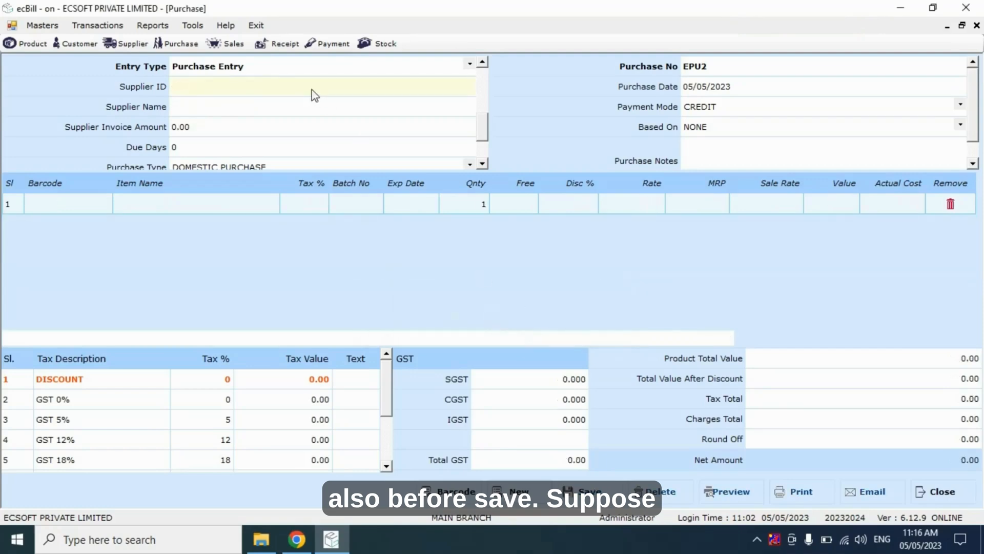
Choose SELVAM TRADERS as the supplier of the new purchase bill and keep the remaining supplier invoice and purchase defaults.
left_click(301, 110)
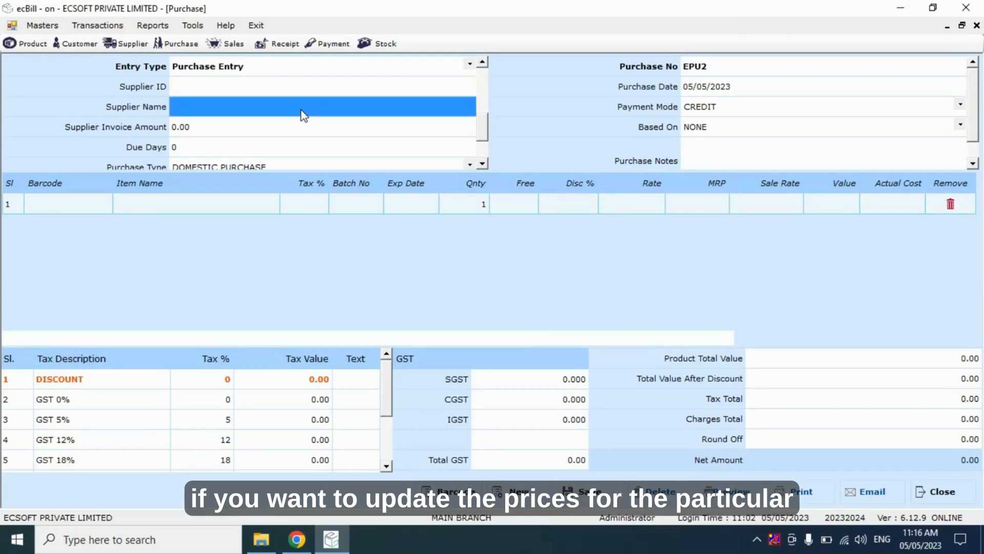
type("s")
key("Return")
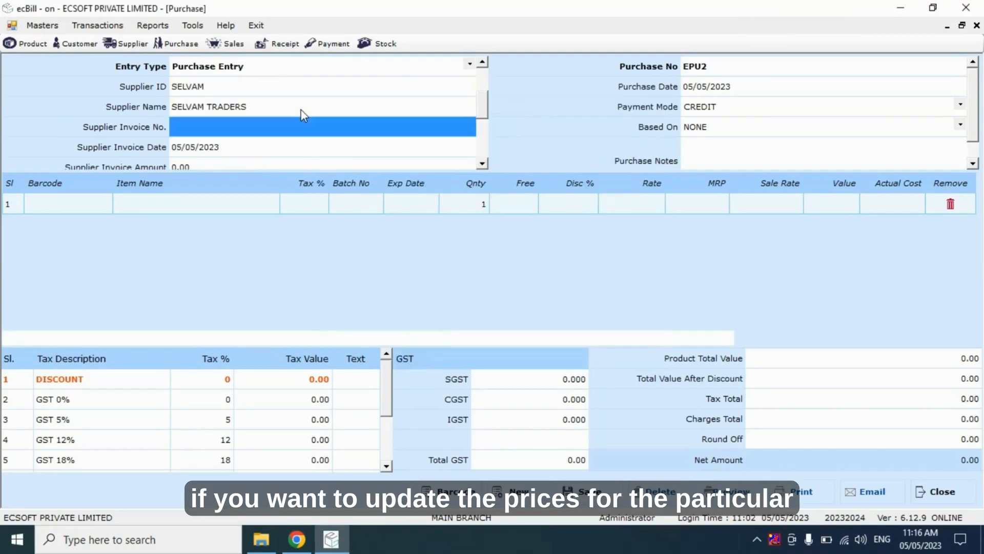
key("Return")
key("Return")
key("Return")
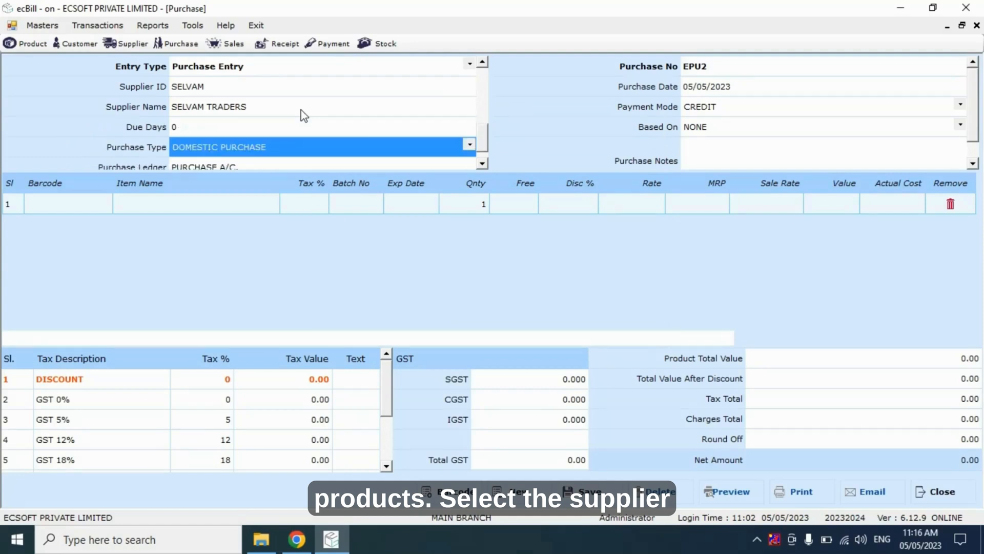
key("Return")
key("Return")
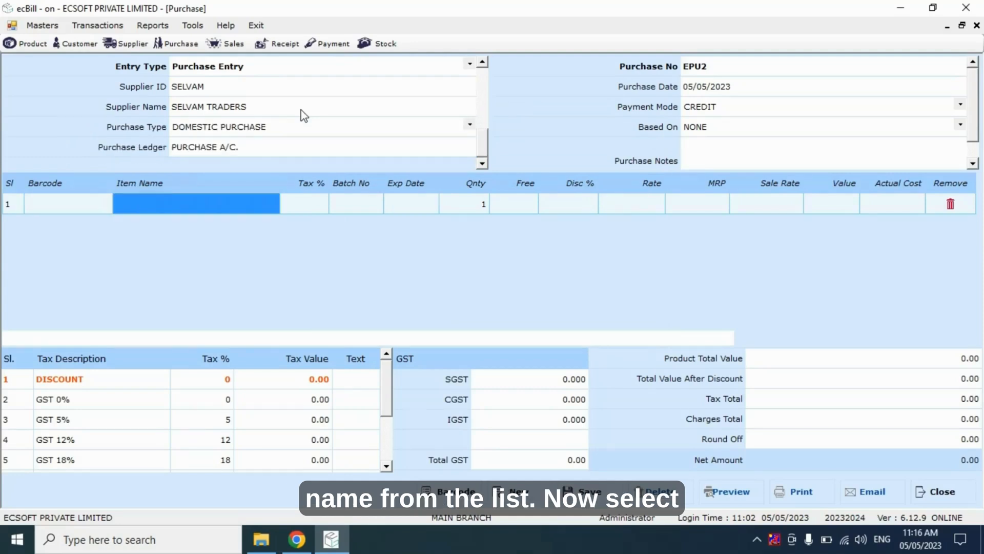
Search the products for 7 UP and add 7 UP 600ML as the first purchase item.
type("7")
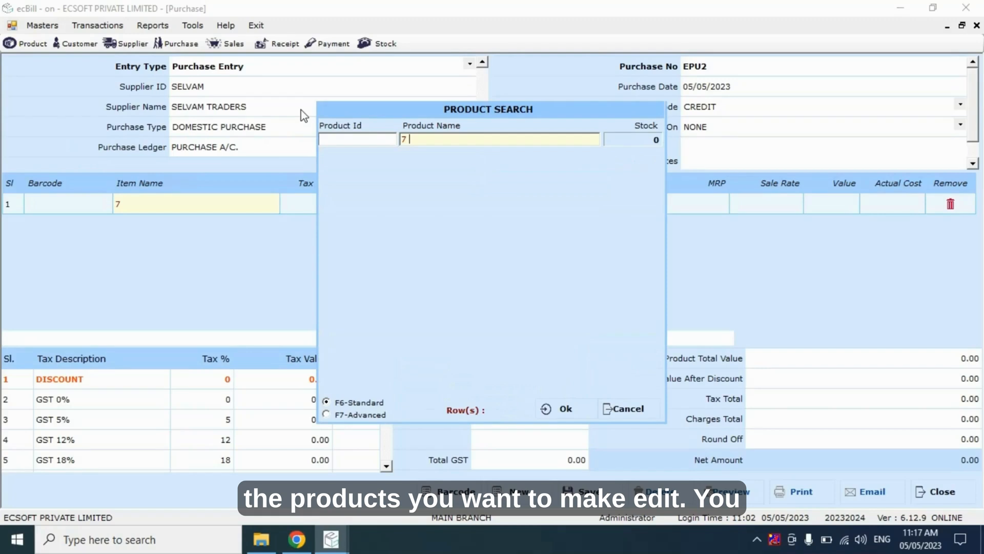
type(" u")
key("Down")
key("Down")
key("Down")
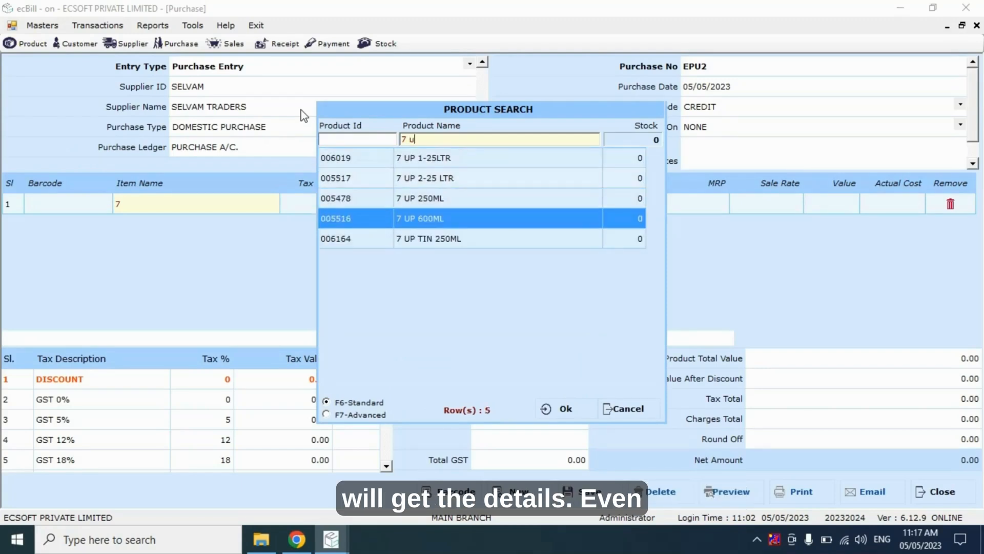
key("Return")
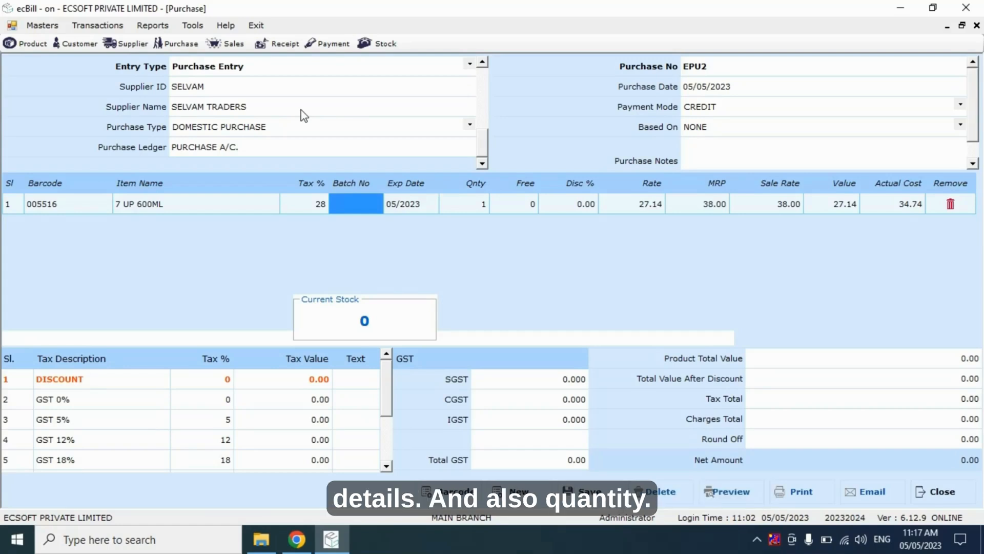
Set the batch number of 7 UP 600ML to D-8747 and its expiry date to 10/2023.
type("D-8747")
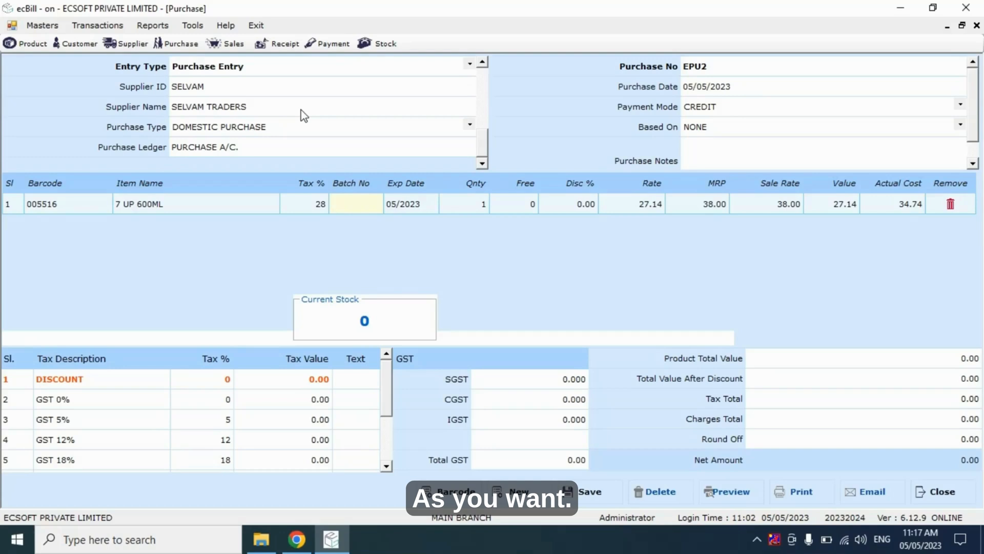
key("Return")
left_click(429, 207)
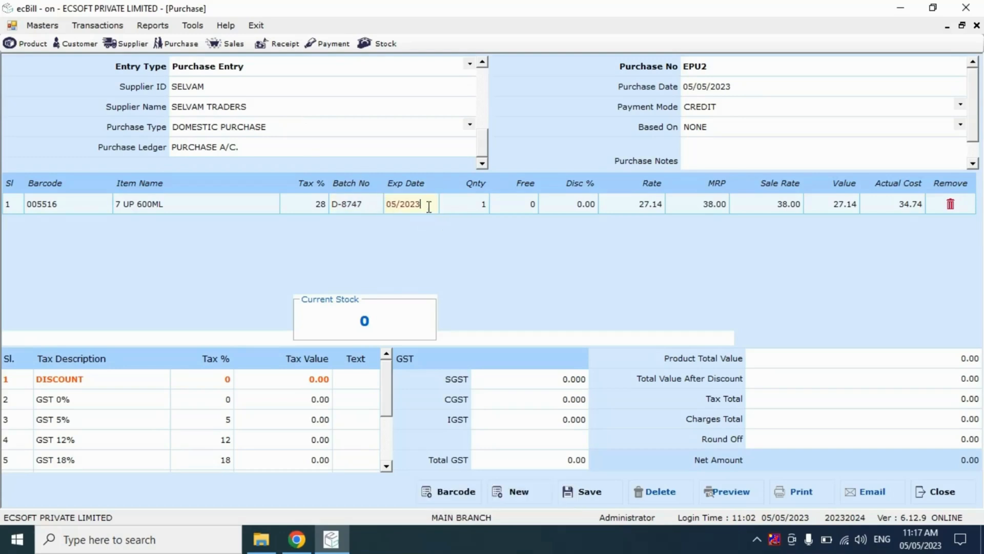
left_click(399, 204)
key("BackSpace")
type("1")
key("BackSpace")
key("BackSpace")
type("10")
key("Return")
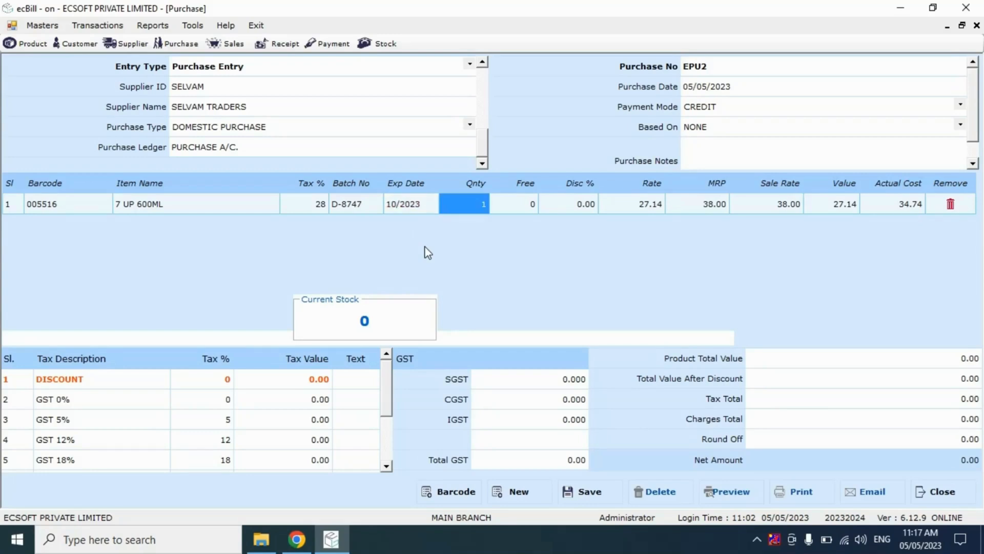
Set the quantity of 7 UP 600ML to 12 and keep its free quantity, discount, rate and MRP.
type("12")
key("Return")
key("Return")
key("Return")
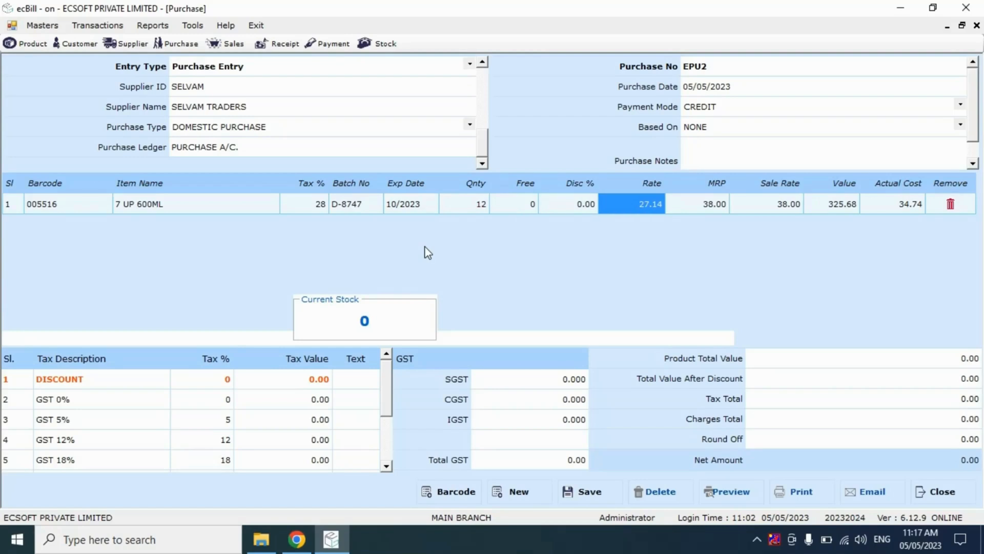
key("Return")
key("Return")
Set the sale rate of 7 UP 600ML to 47.00.
type("43")
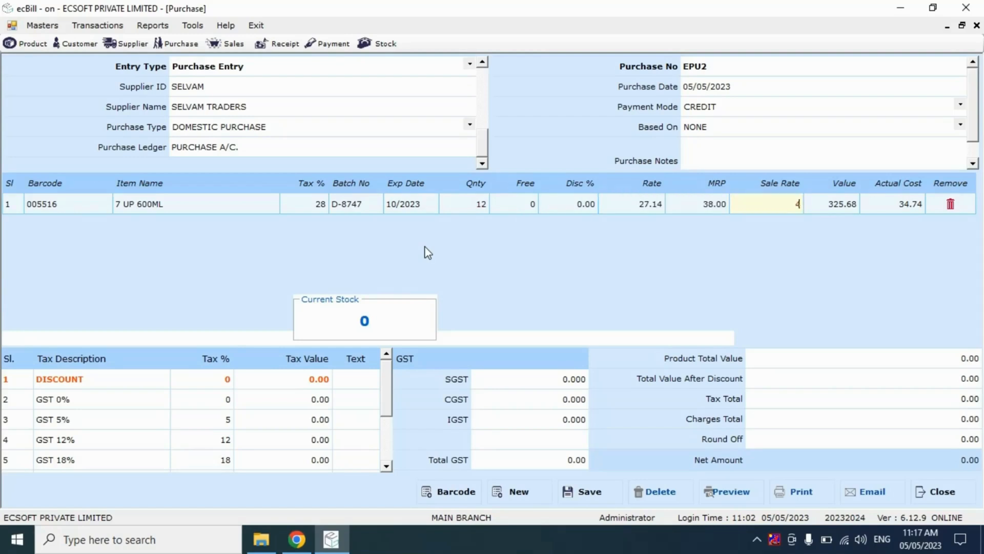
key("BackSpace")
key("BackSpace")
type("47")
key("Return")
key("Return")
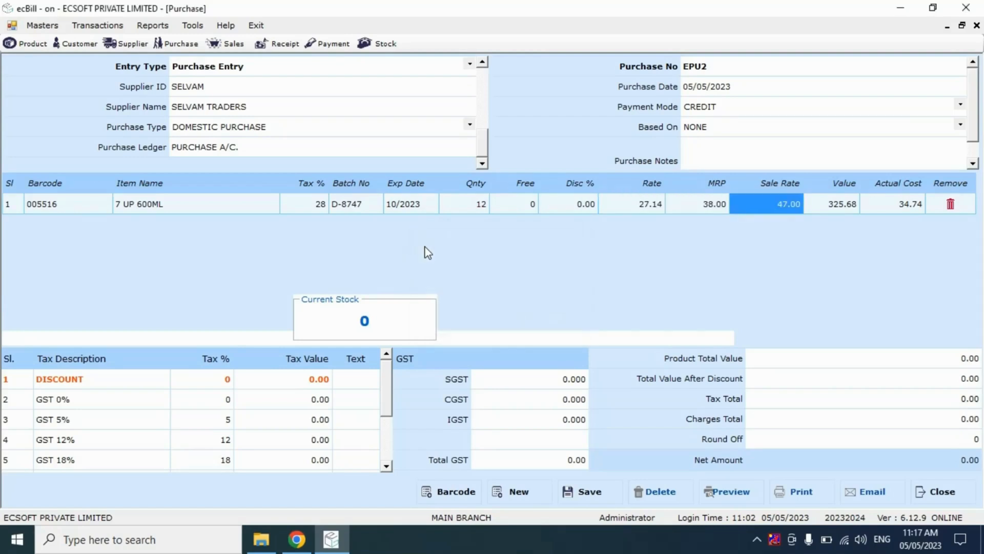
Correct the sale rate of 7 UP 600ML to 37.00 and complete its item row.
key("BackSpace")
key("BackSpace")
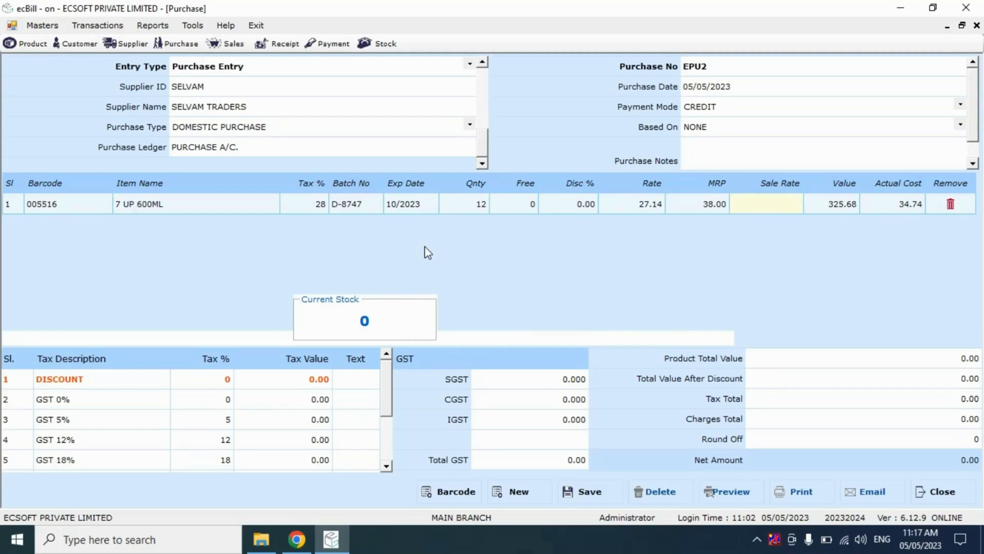
type("37")
key("Return")
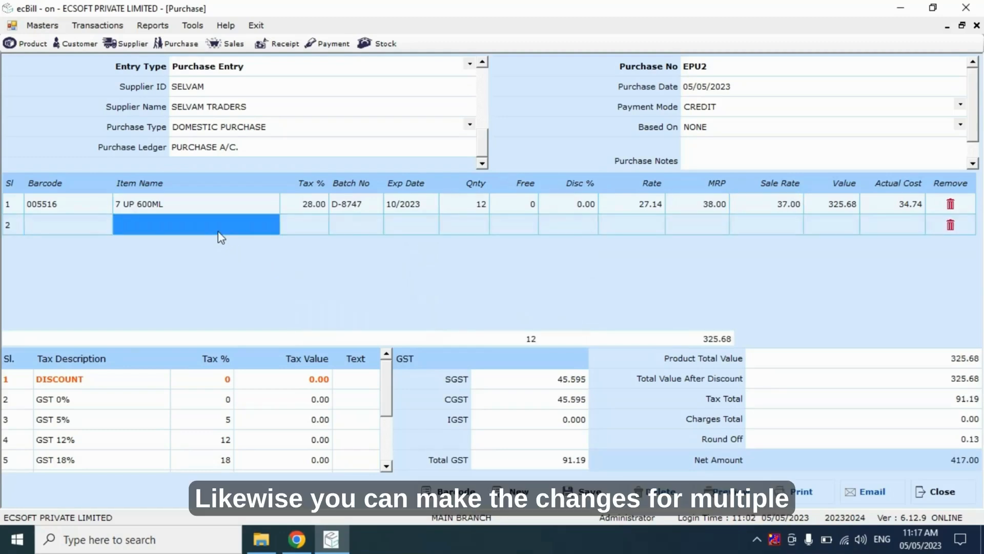
Search the products for 7up and add 7UP 750ML as the second purchase item.
type("7up")
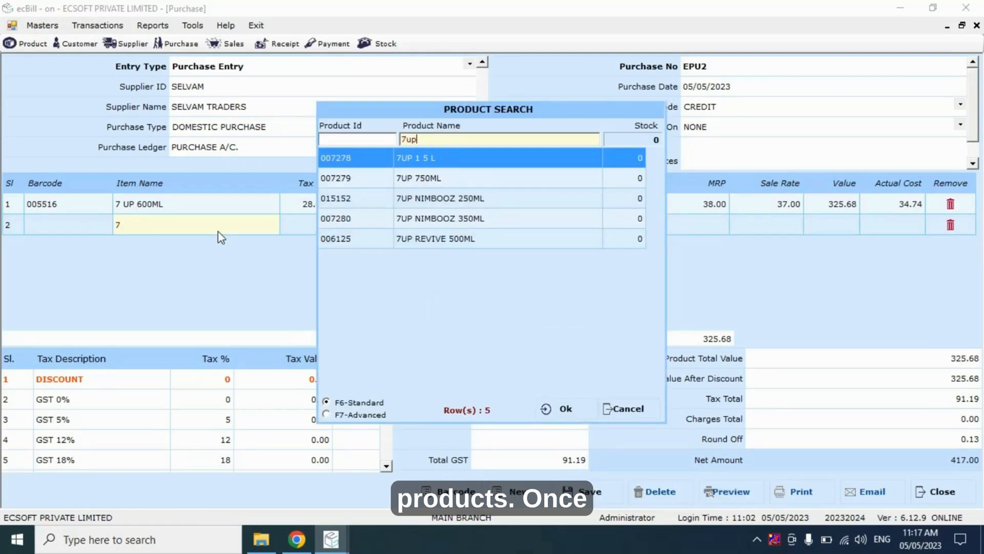
key("Down")
key("Down")
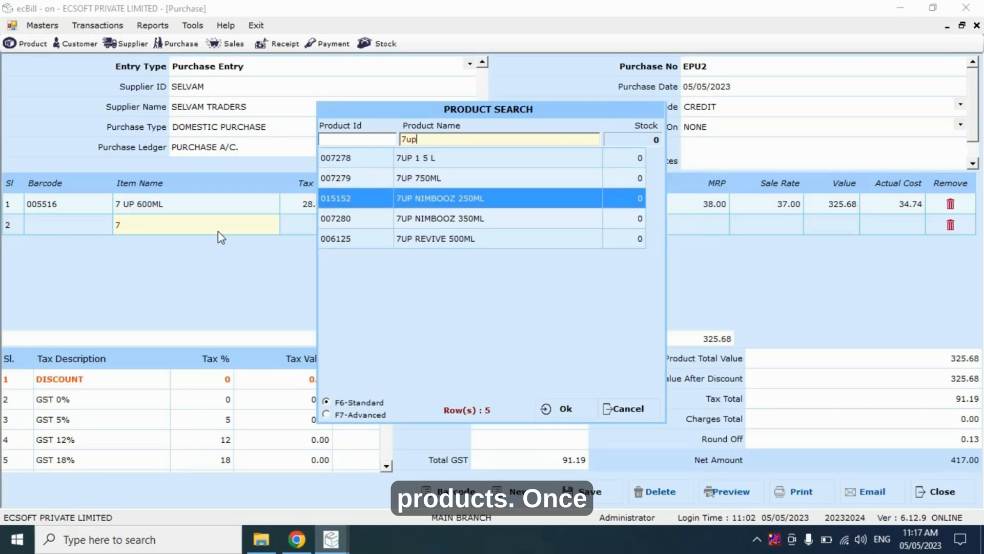
key("Up")
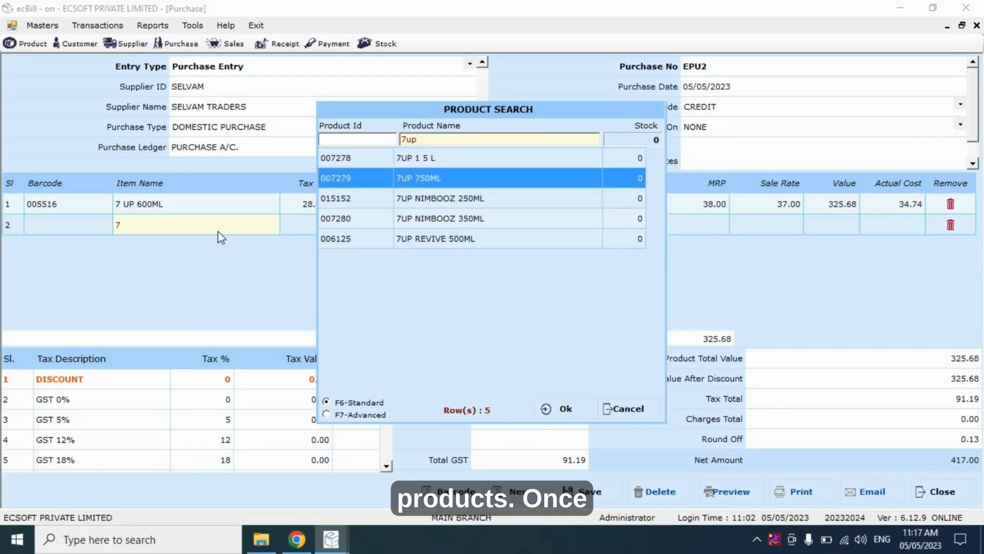
key("Return")
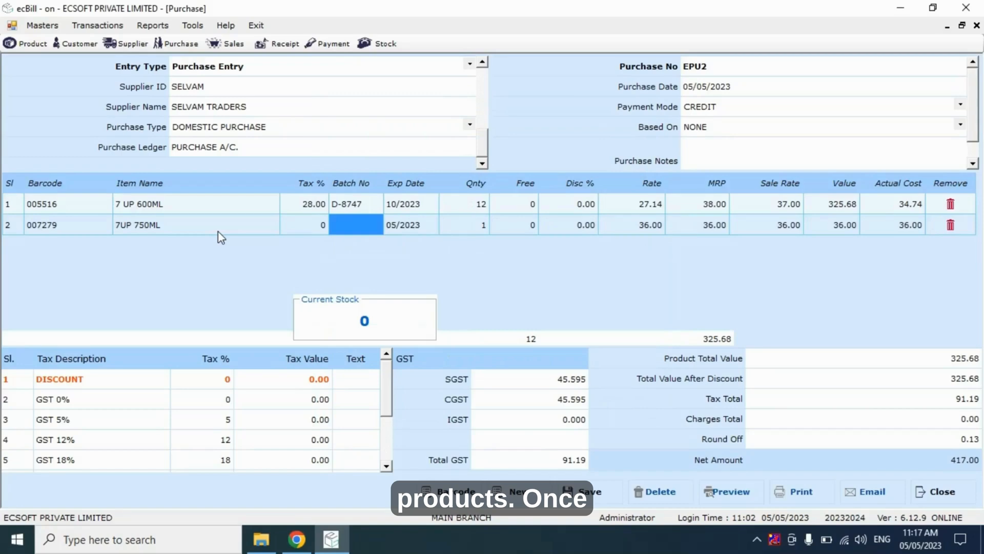
Set the batch number of 7UP 750ML to U-657 and its expiry date to 11/2023.
type("U-657")
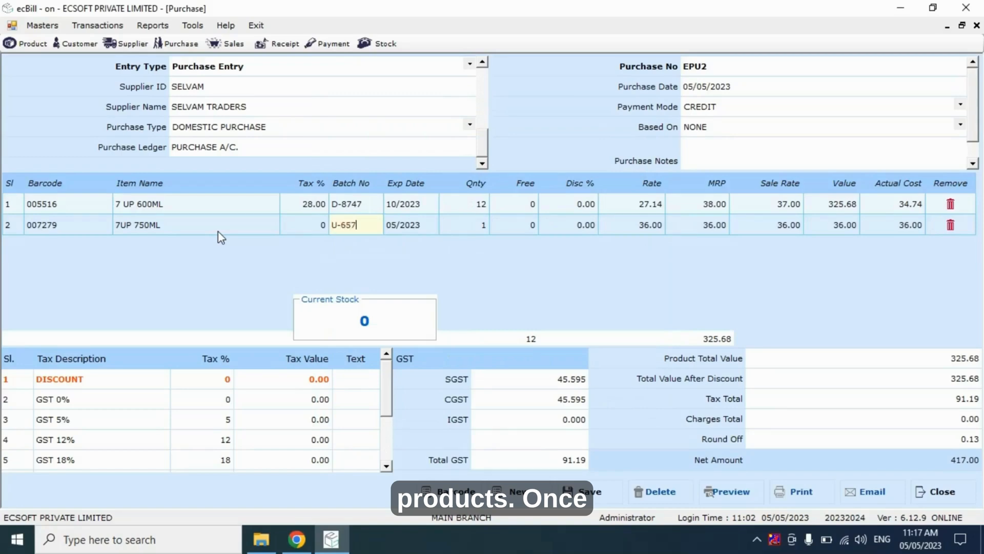
key("Return")
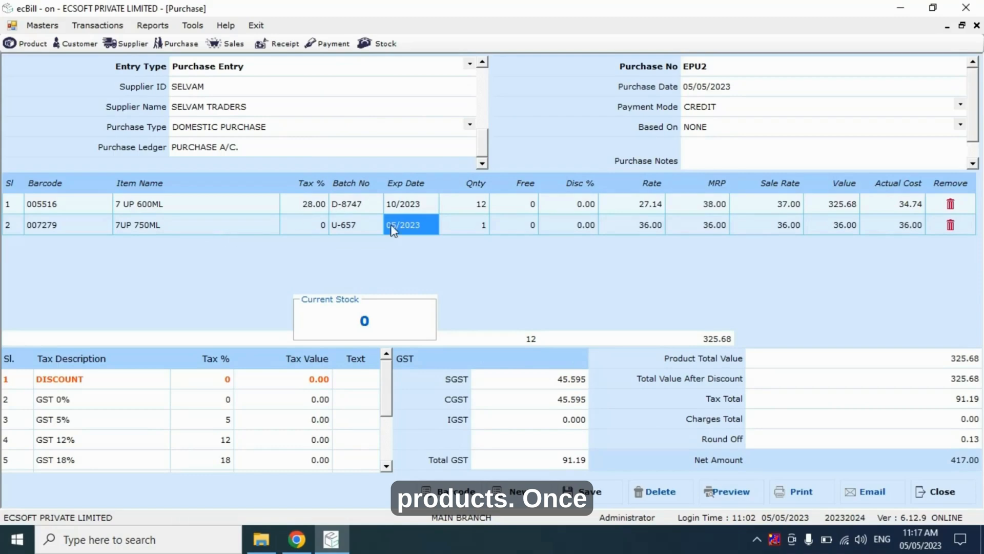
left_click(399, 232)
left_click(399, 232)
key("BackSpace")
key("BackSpace")
type("11")
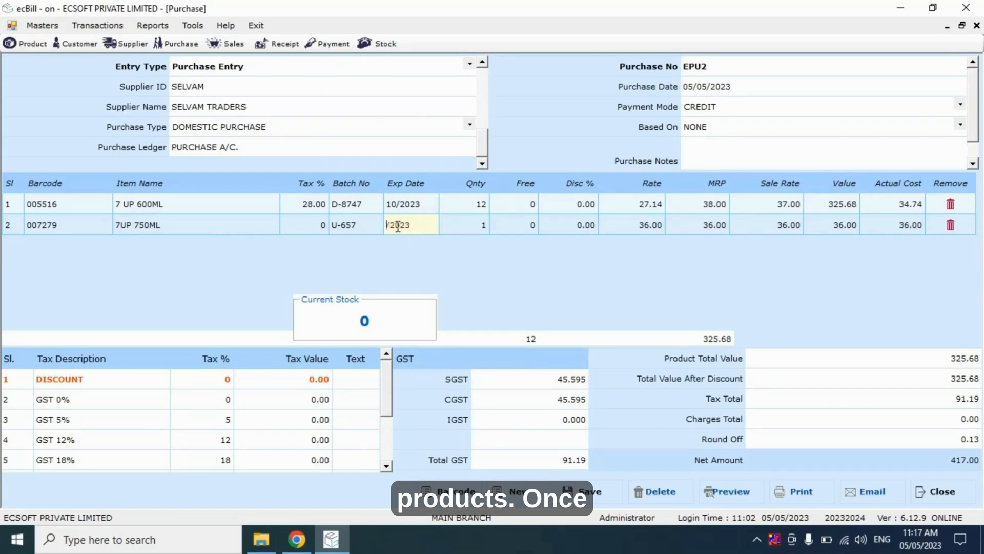
key("Return")
Set the quantity of 7UP 750ML to 15 and its purchase rate to 28.00, with no free quantity or discount.
type("15")
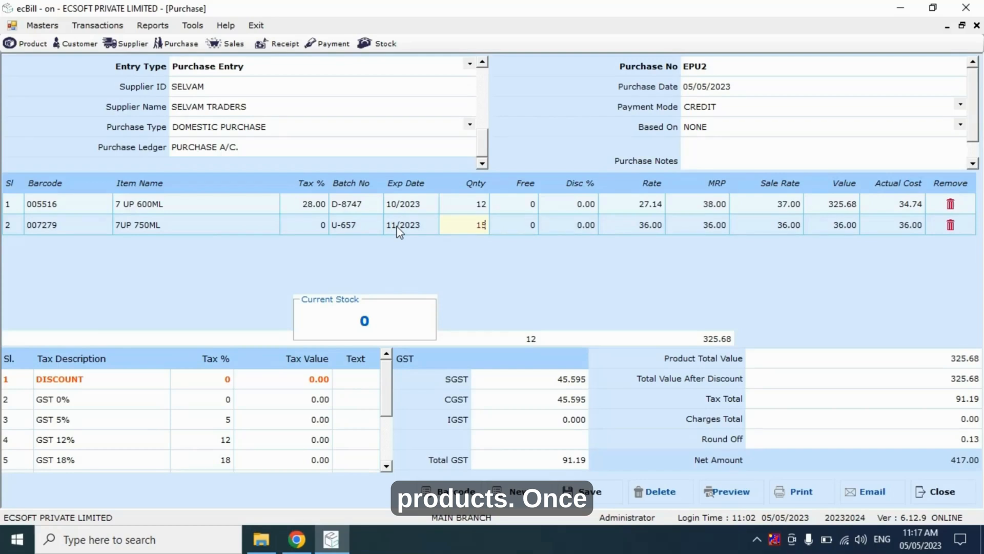
key("Return")
key("Return")
key("Return")
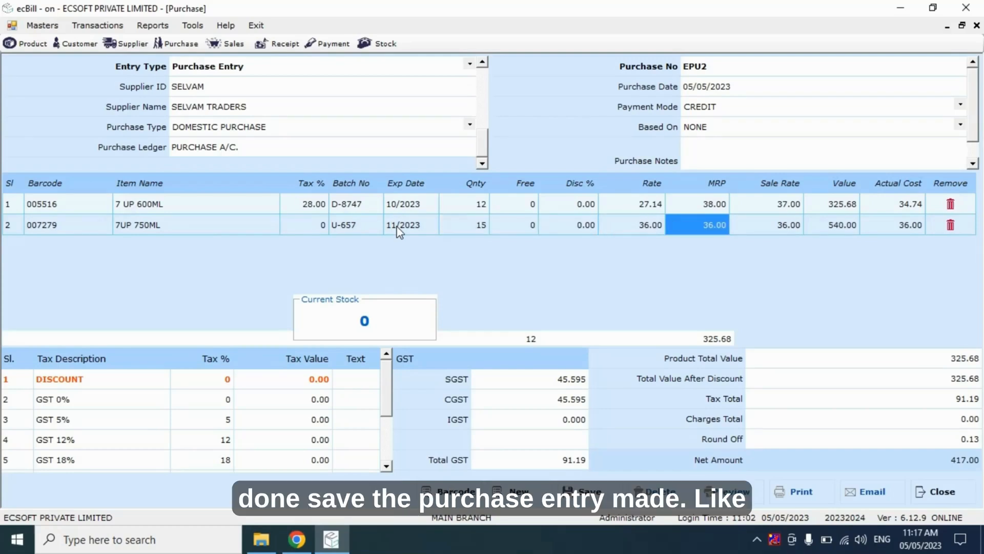
key("Left")
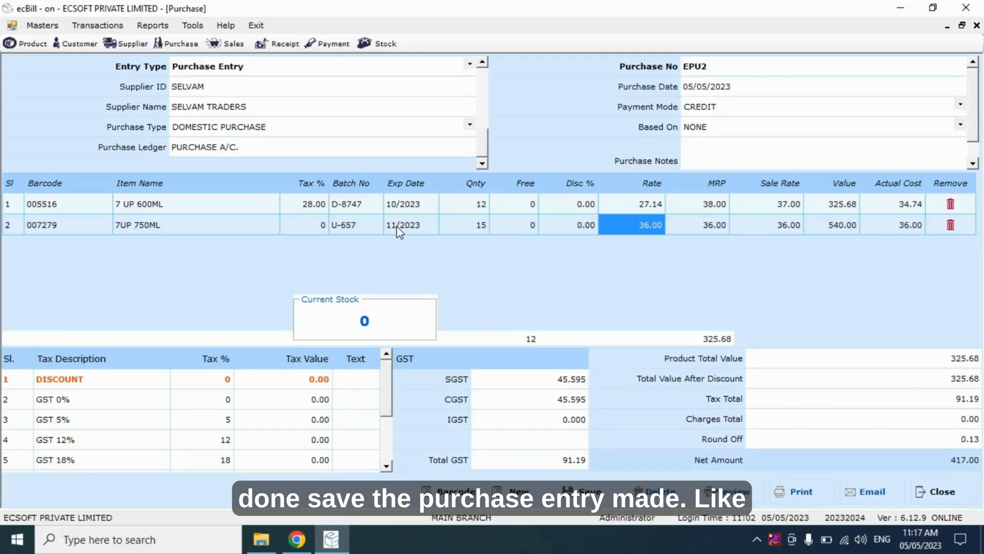
type("2")
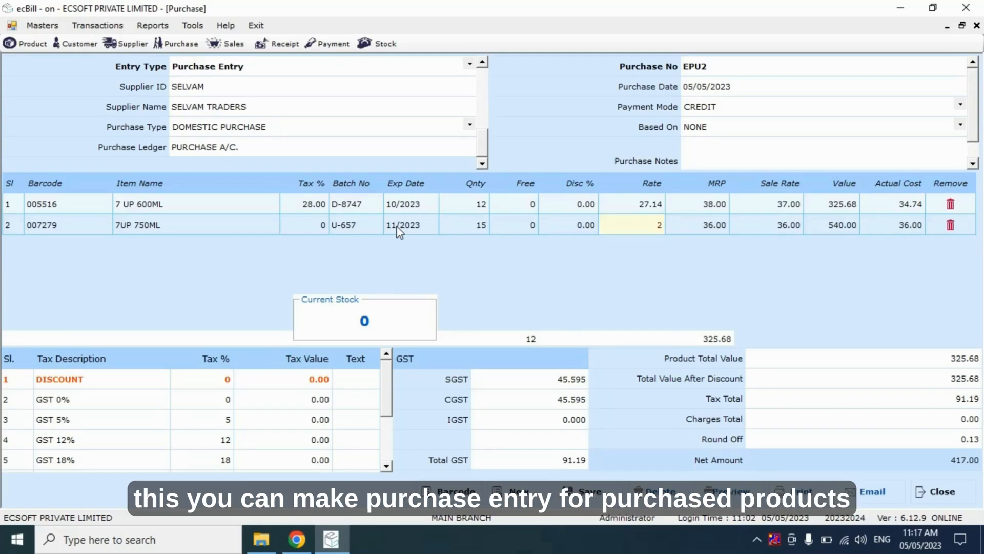
key("BackSpace")
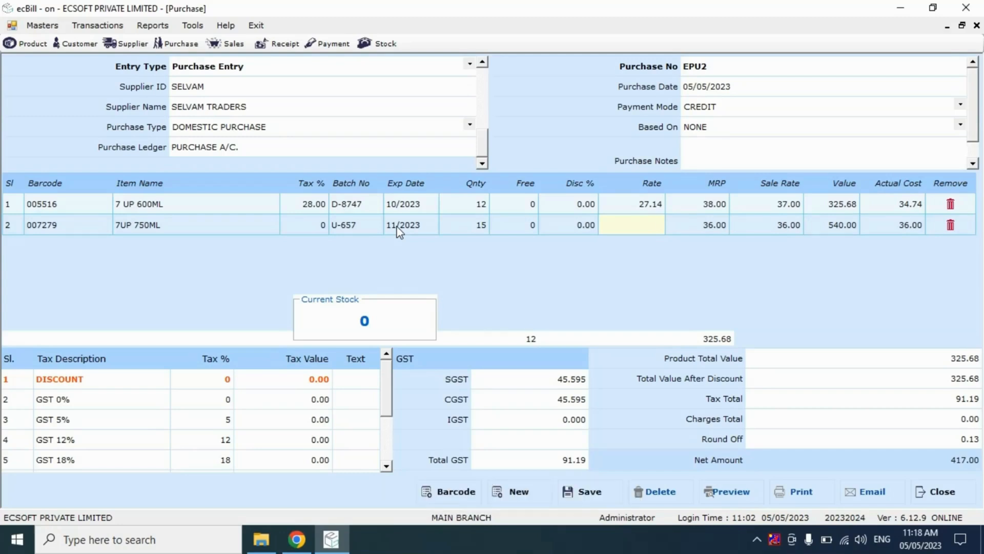
type("28")
key("Return")
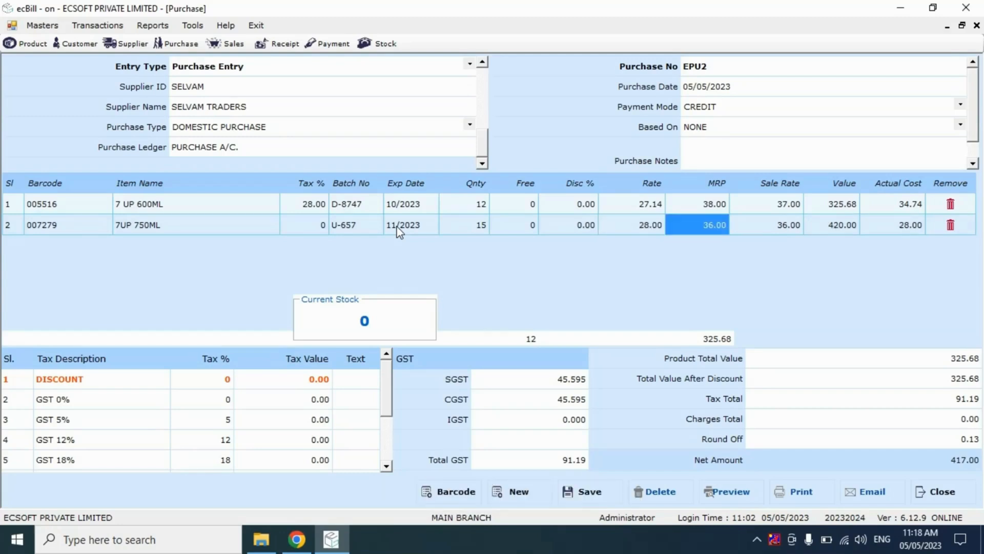
Set the MRP of 7UP 750ML to 42.00 and its sale rate to 41.00, completing the item row.
type("42")
key("Return")
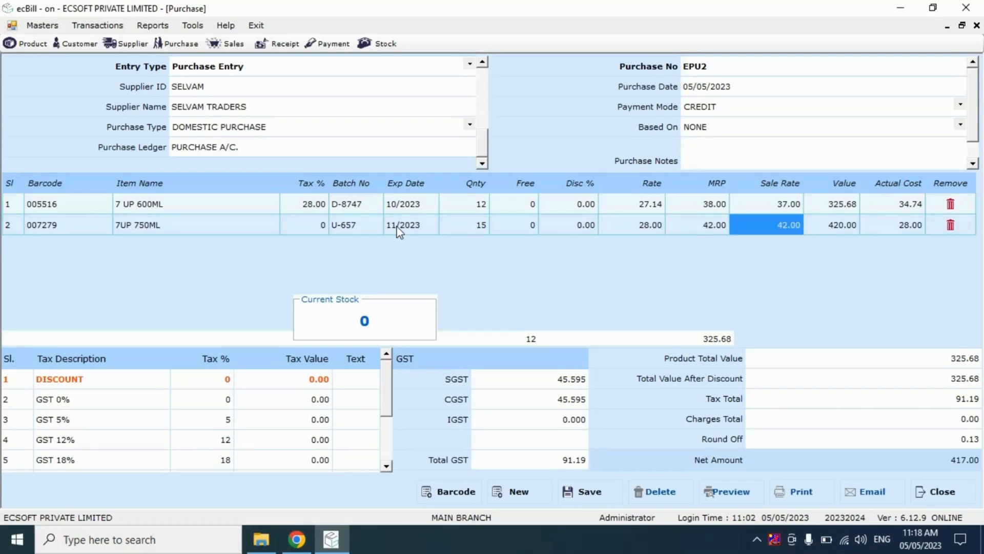
key("BackSpace")
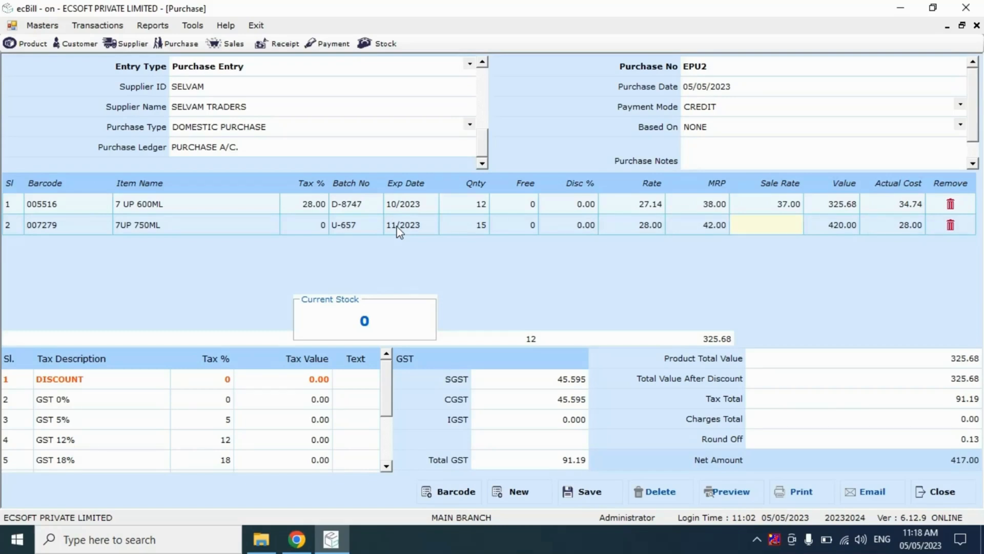
type("41")
key("Return")
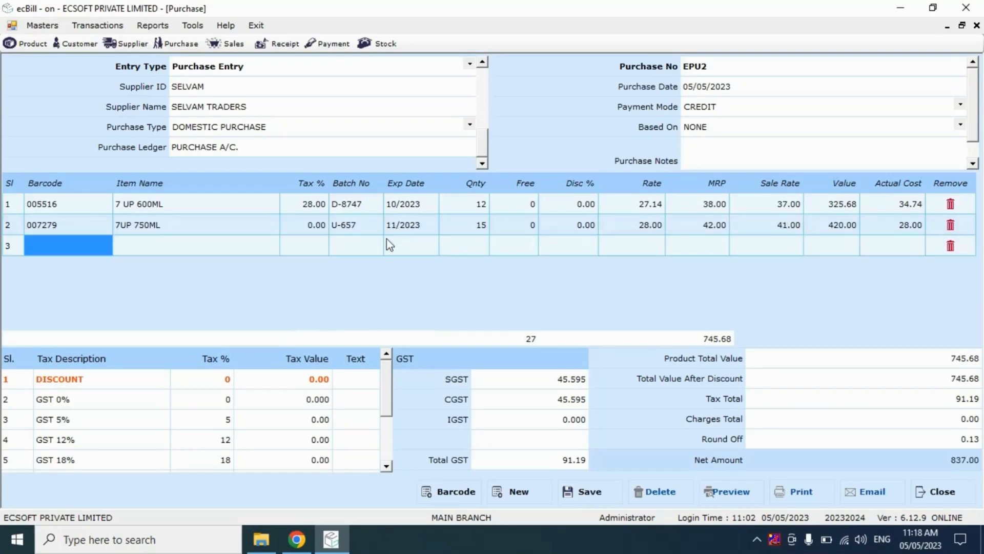
Save the SELVAM TRADERS purchase bill and exit the purchase entry form.
left_click(595, 493)
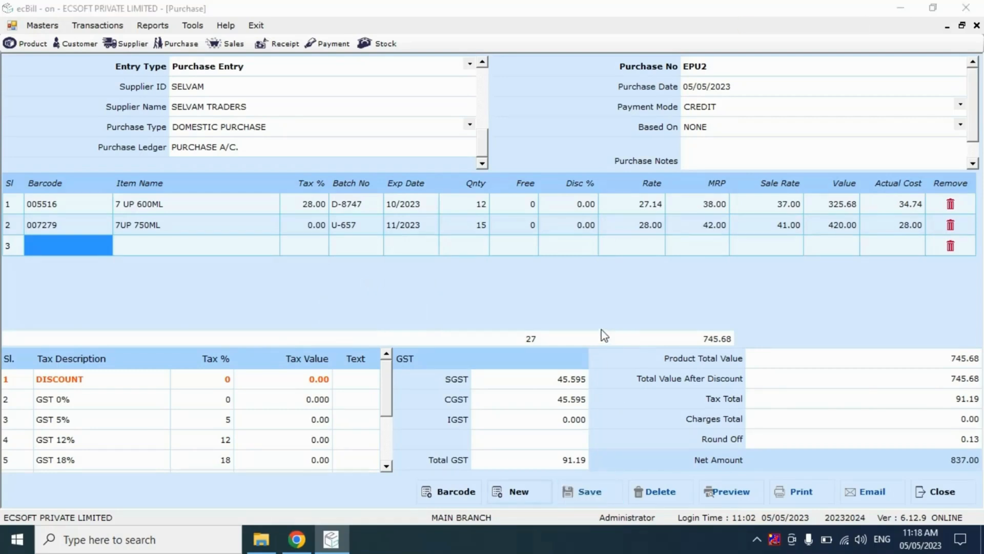
left_click(568, 322)
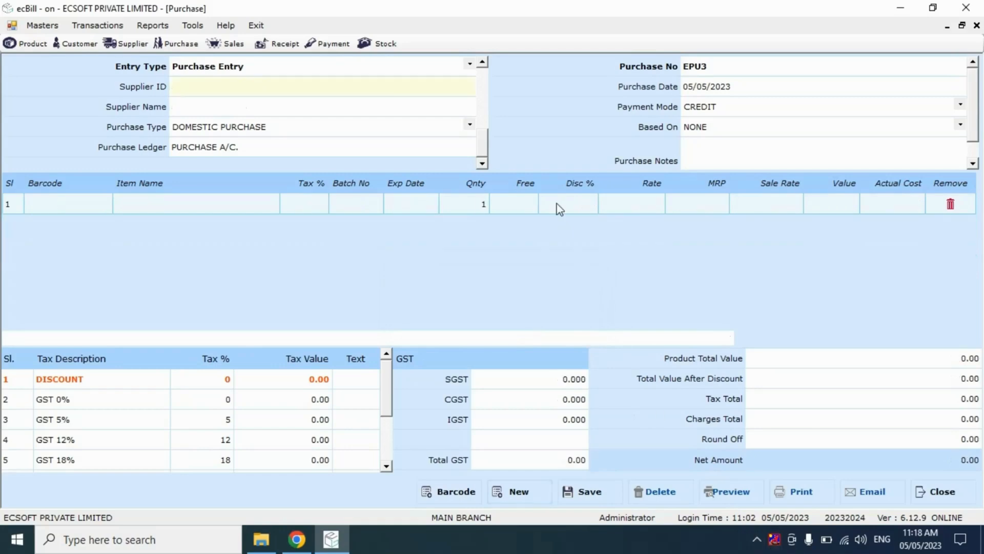
key("Escape")
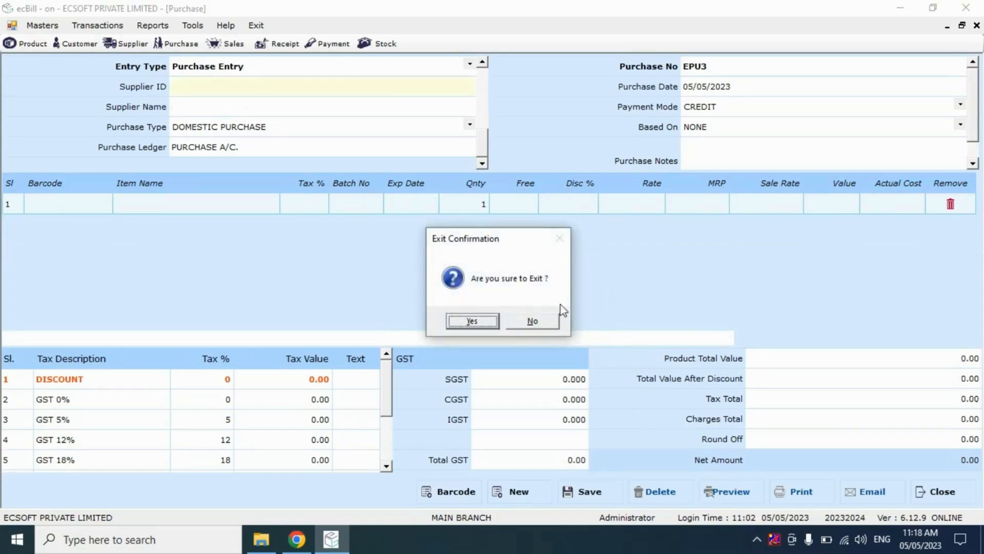
left_click(473, 323)
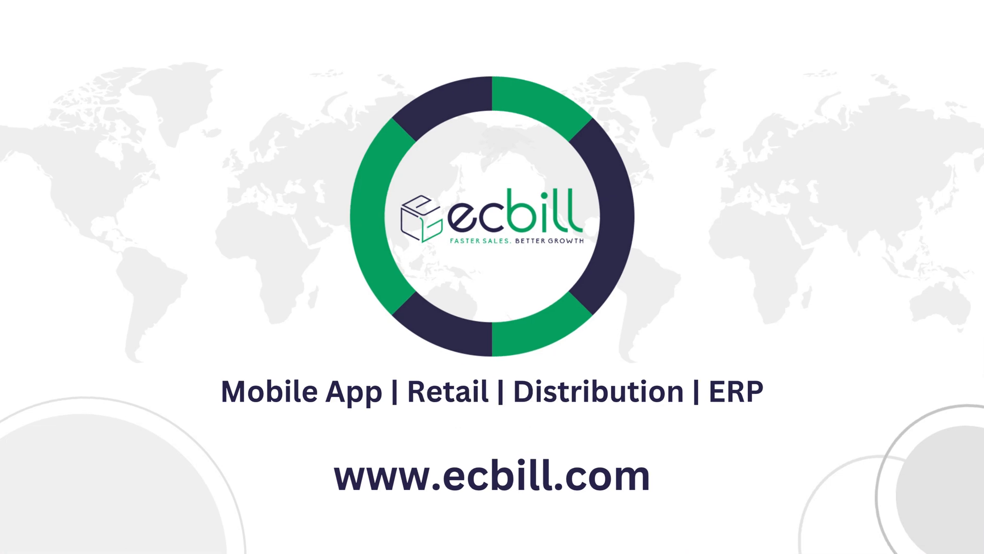